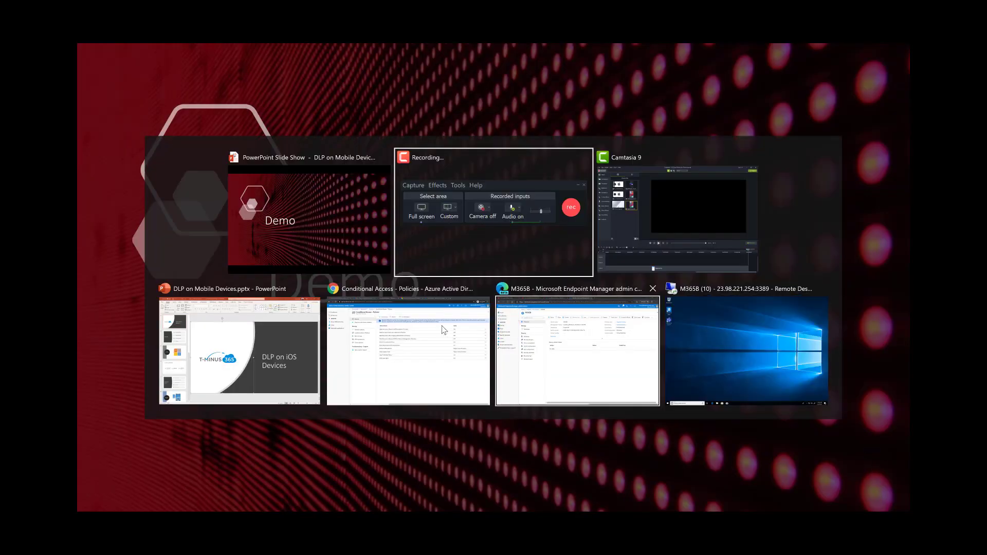
# - In the Endpoint Manager admin center, open the App protection policies list under Apps
pyautogui.click(453, 350)
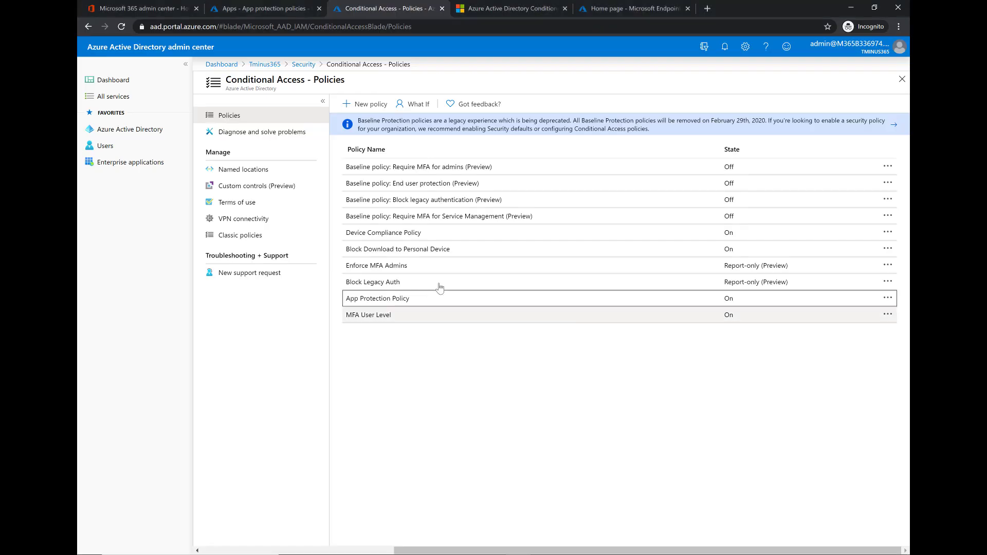
pyautogui.click(115, 8)
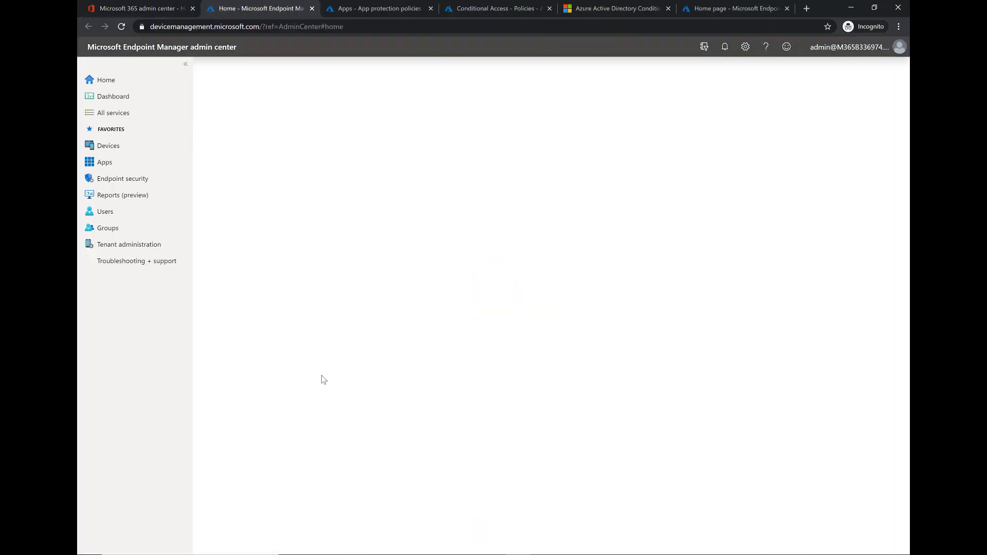
pyautogui.click(138, 163)
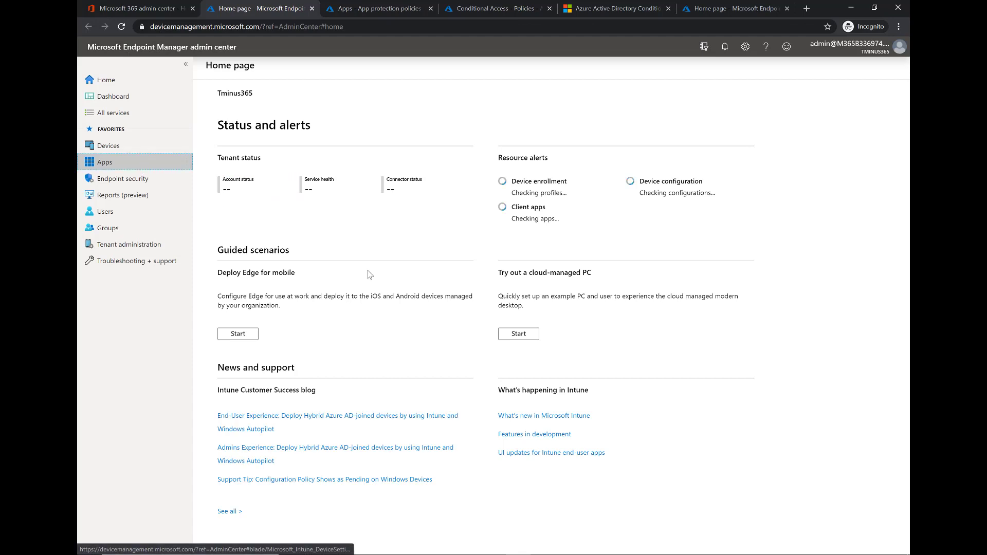
pyautogui.click(249, 284)
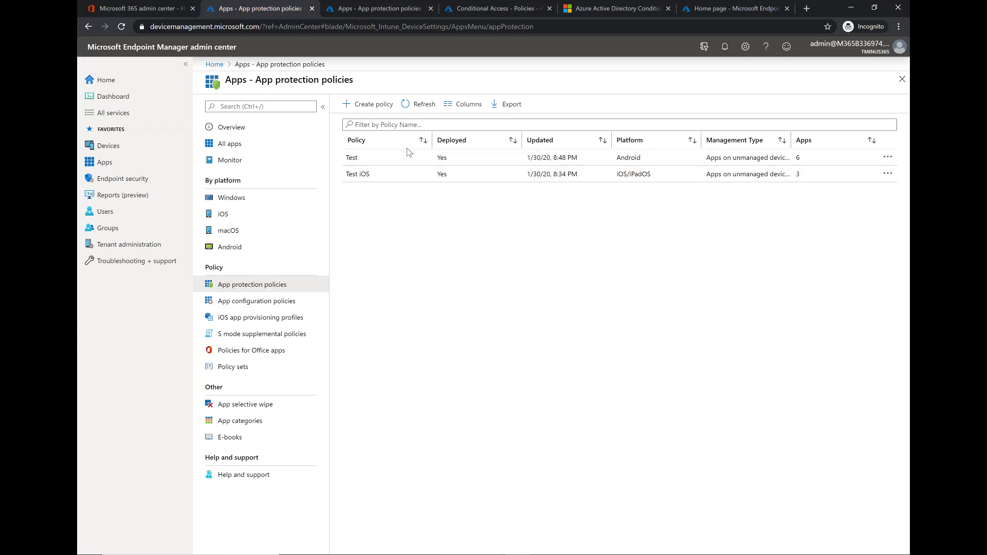
# - Create a new iOS/iPadOS app protection policy named 'IOS Policy'
pyautogui.click(374, 105)
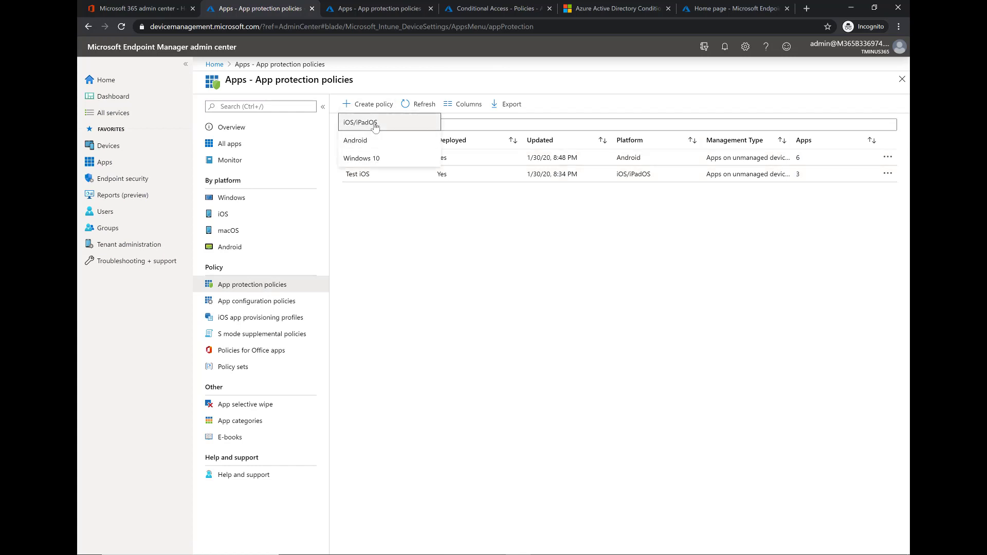
pyautogui.click(375, 123)
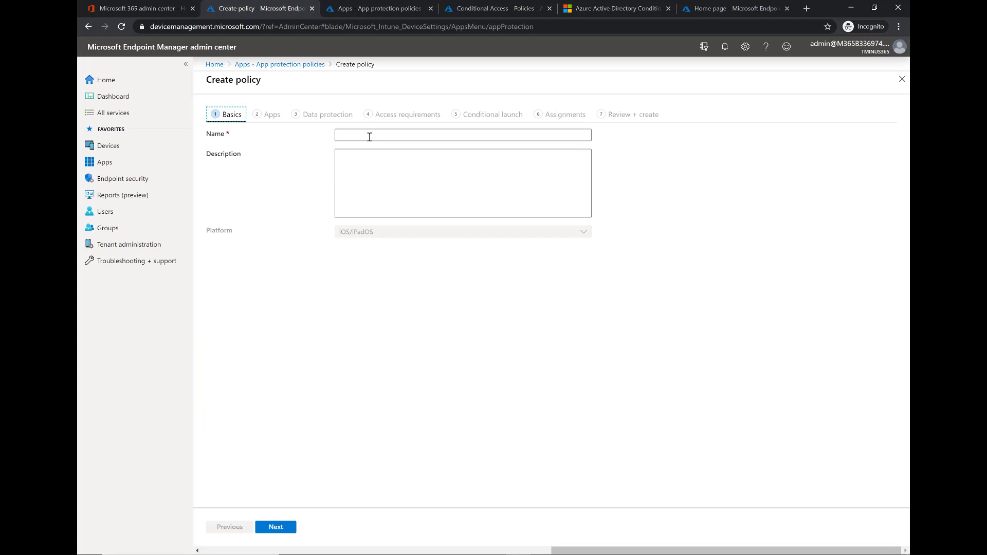
pyautogui.click(370, 135)
pyautogui.write('IOS')
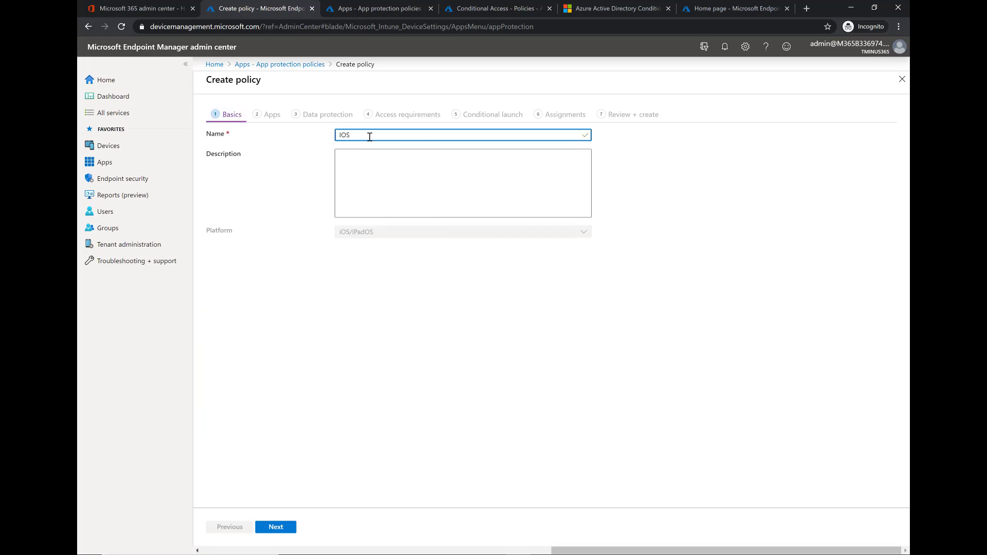
pyautogui.write(' Policy')
pyautogui.click(267, 531)
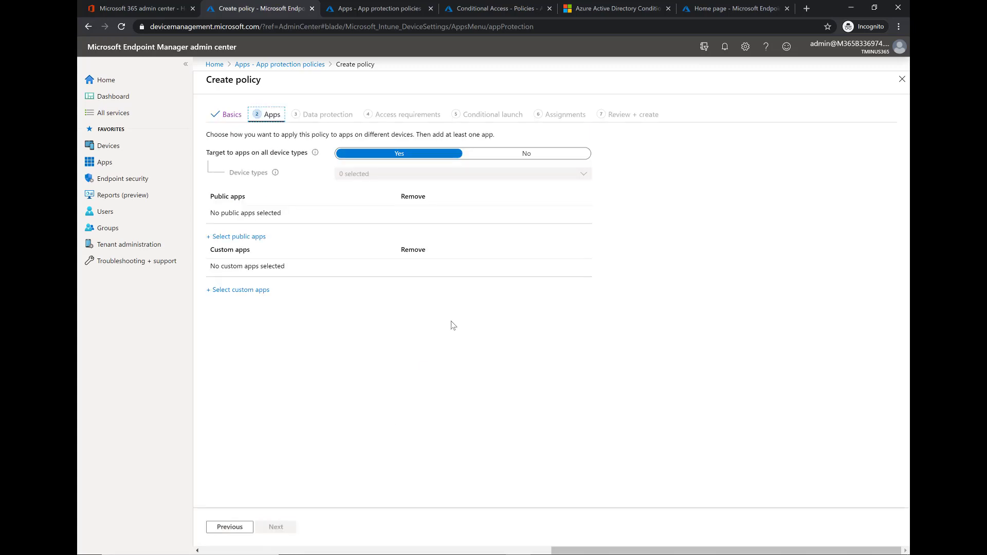
# - Turn off targeting all device types so the policy applies only to unmanaged devices
pyautogui.click(466, 163)
pyautogui.click(473, 154)
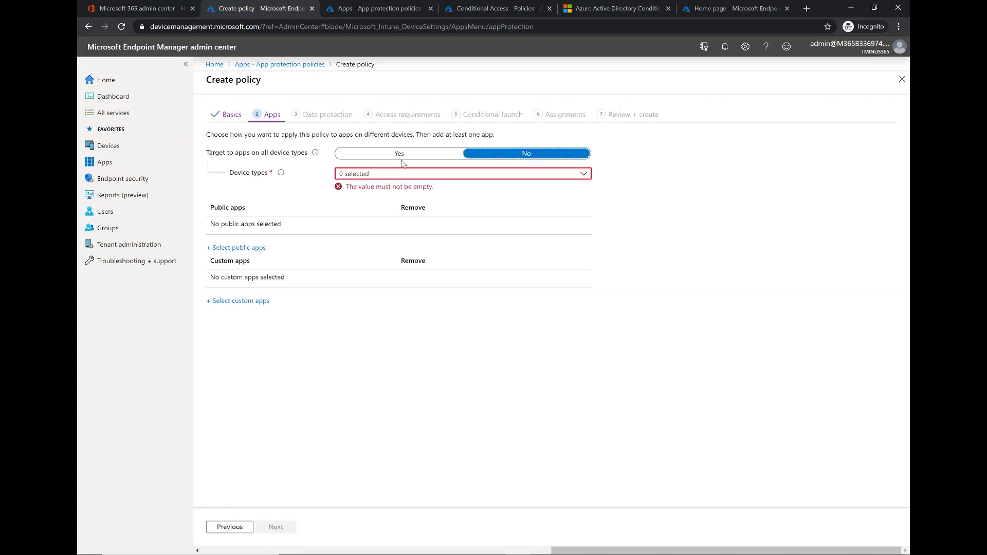
pyautogui.click(407, 175)
pyautogui.click(373, 202)
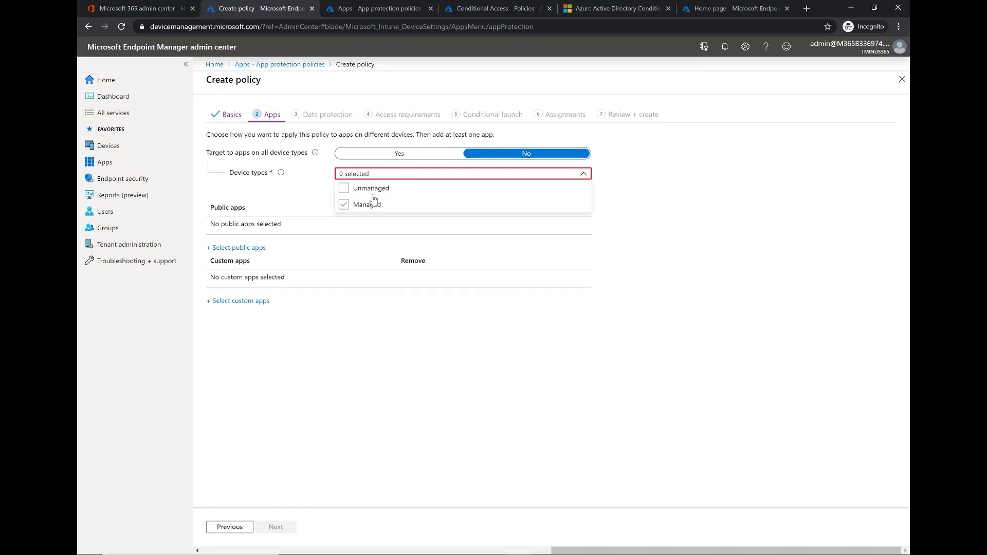
pyautogui.click(372, 191)
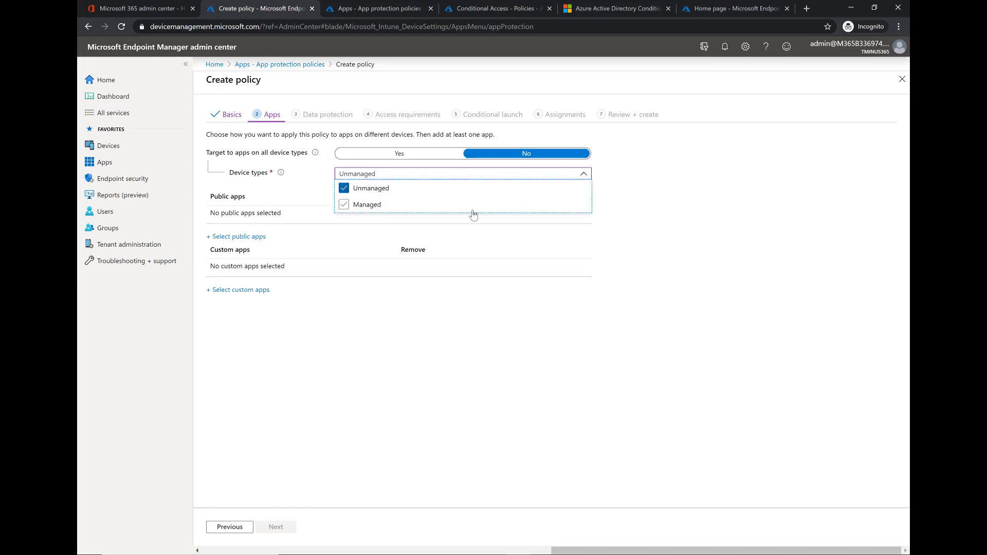
pyautogui.click(656, 232)
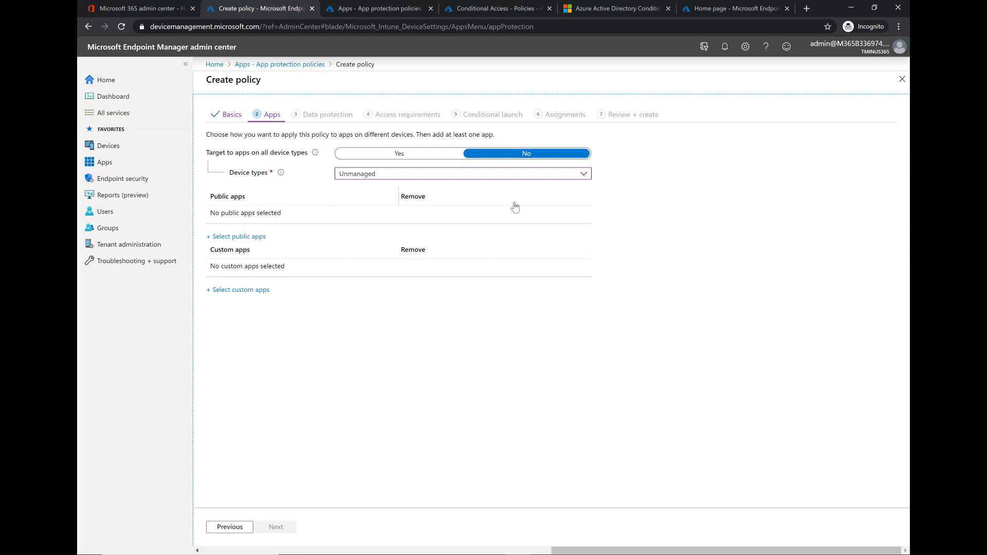
pyautogui.click(452, 175)
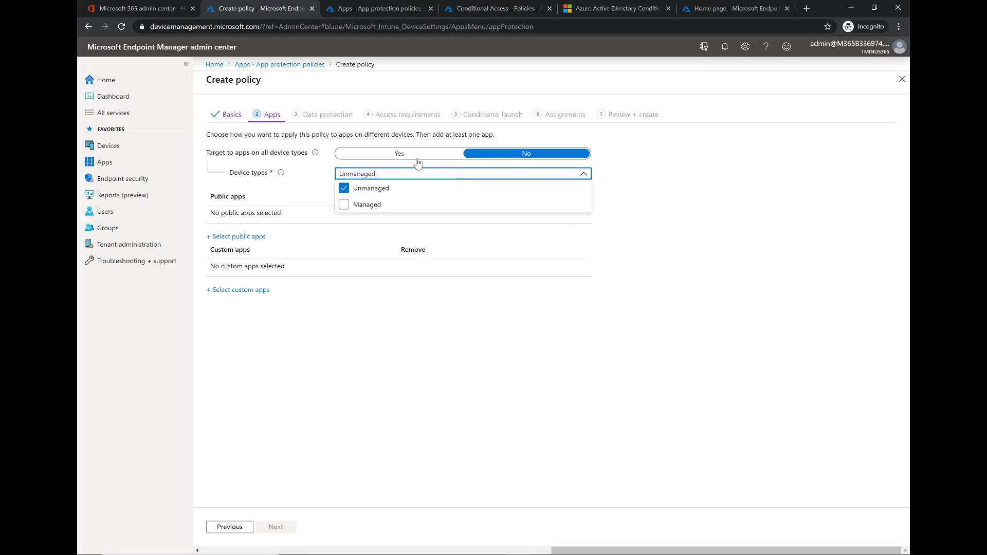
pyautogui.click(613, 197)
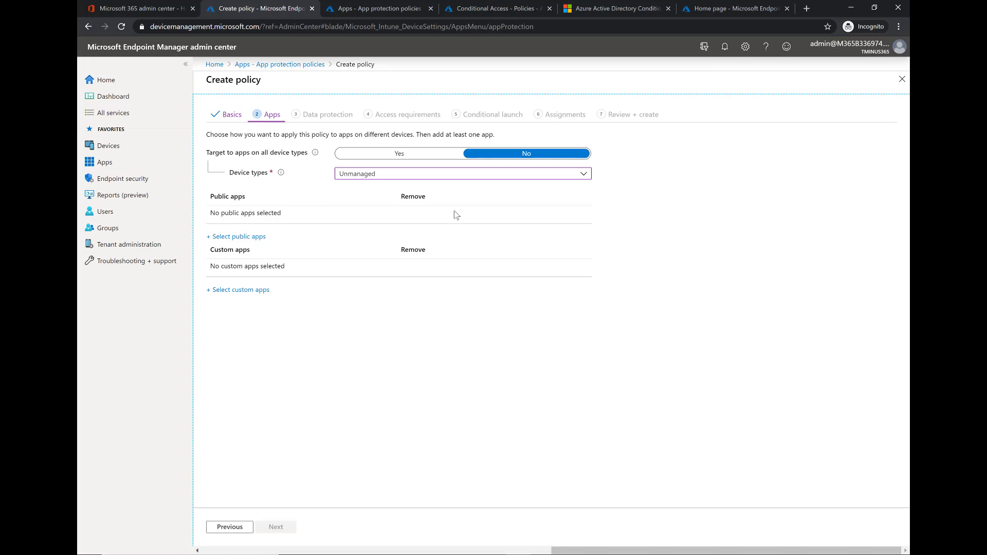
# - Add Field Service Mobile, Excel, Teams, OneDrive and Outlook as targeted public apps
pyautogui.click(261, 237)
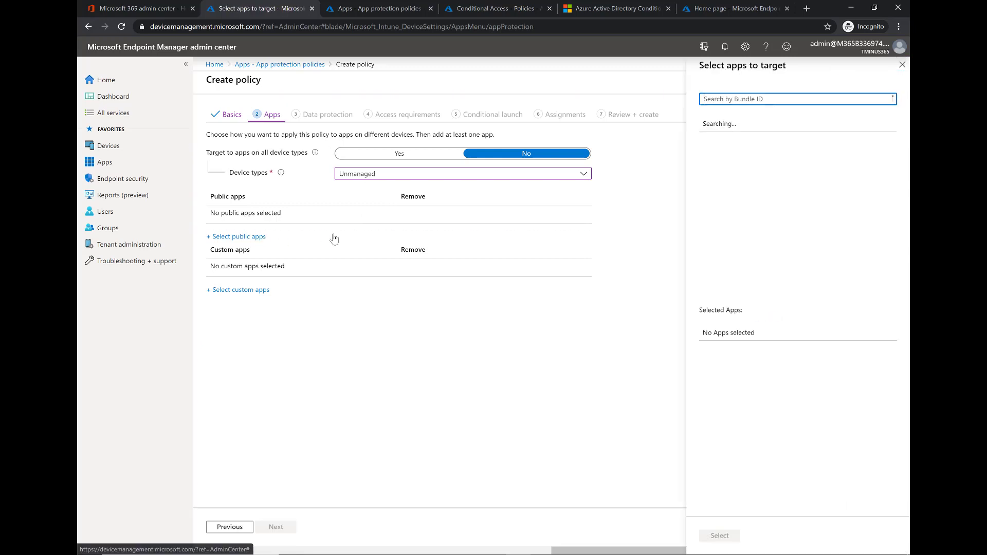
pyautogui.scroll(-2, 776, 196)
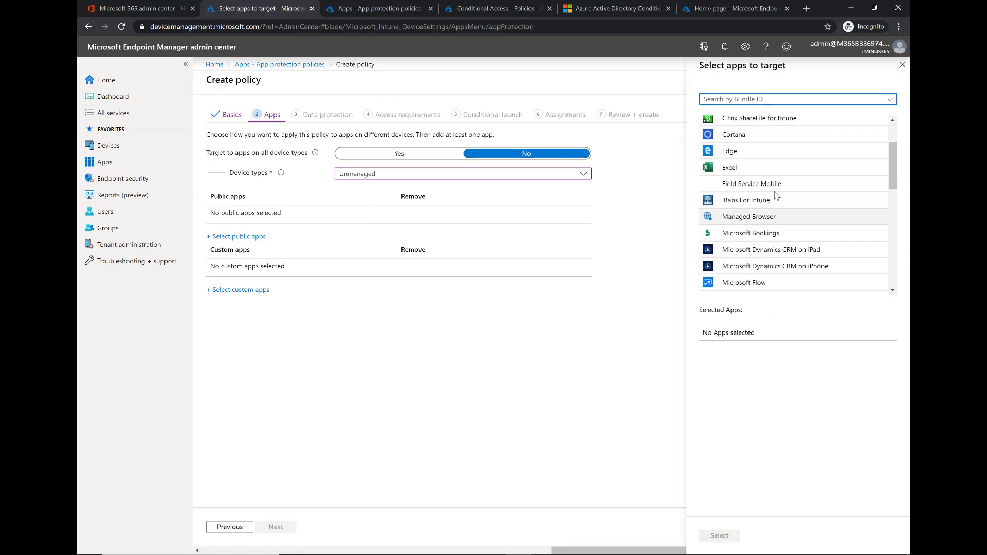
pyautogui.click(774, 183)
pyautogui.click(769, 166)
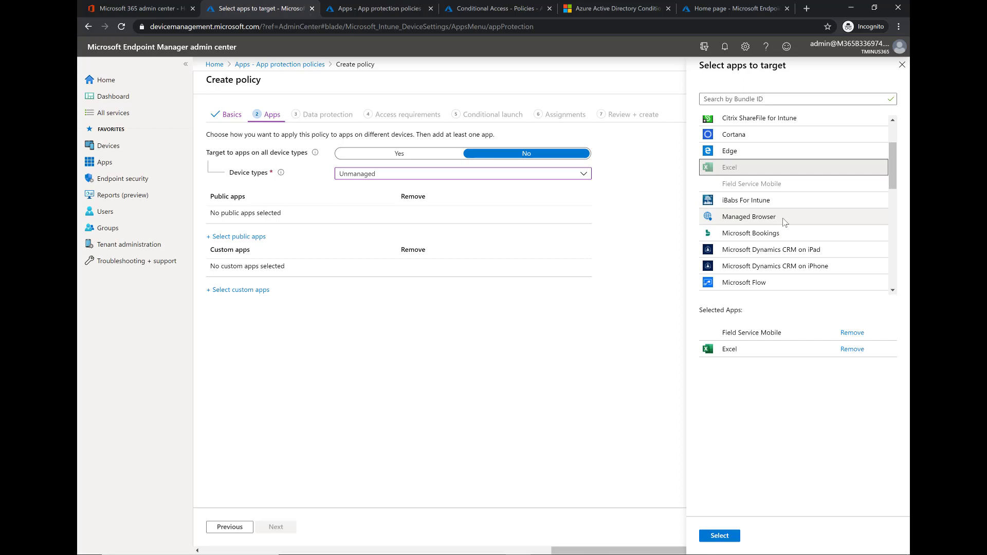
pyautogui.scroll(-3, 782, 223)
pyautogui.scroll(-1, 771, 226)
pyautogui.click(756, 248)
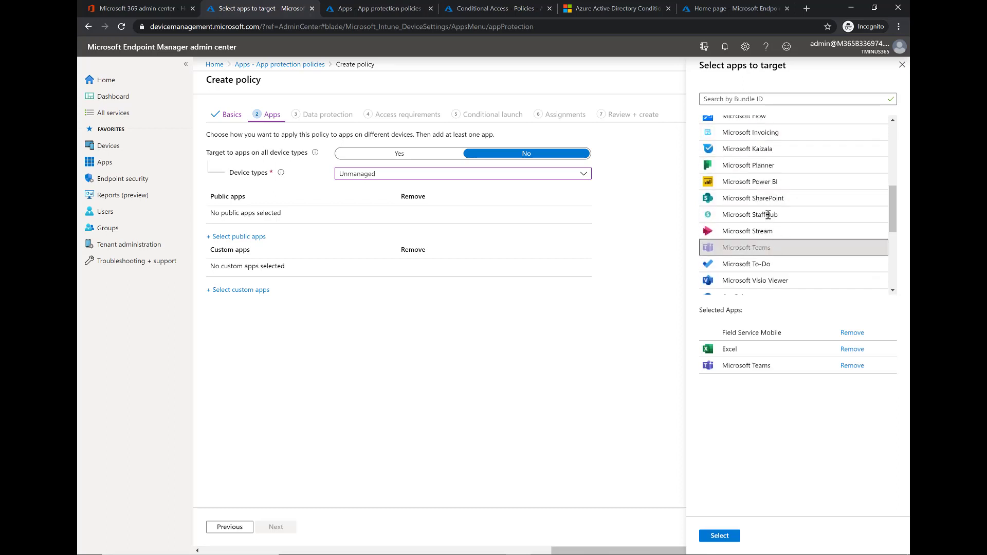
pyautogui.scroll(-2, 774, 212)
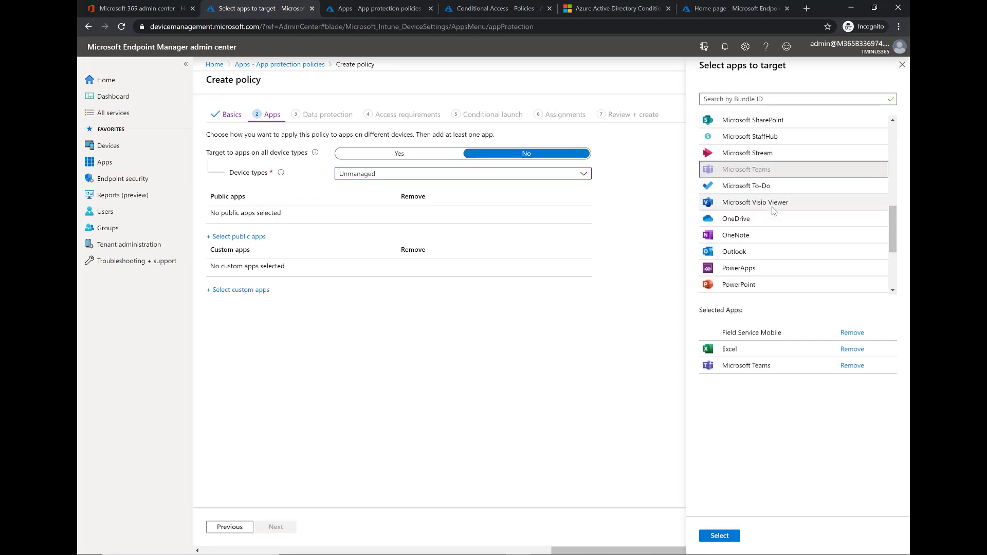
pyautogui.click(761, 219)
pyautogui.click(748, 252)
# - Add OneNote, PowerPoint, PowerApps, Word and SharePoint, then confirm the ten selected apps
pyautogui.click(747, 237)
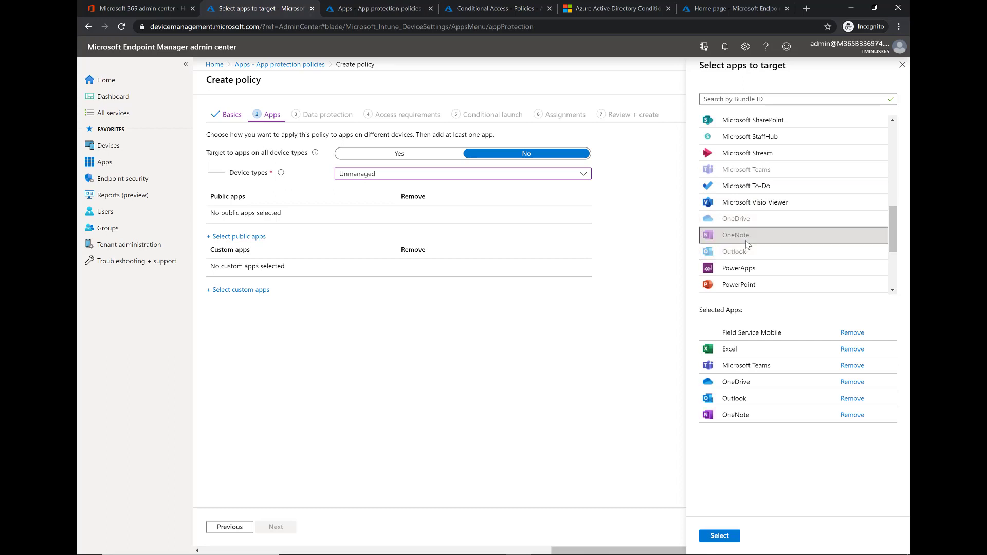
pyautogui.scroll(-2, 748, 241)
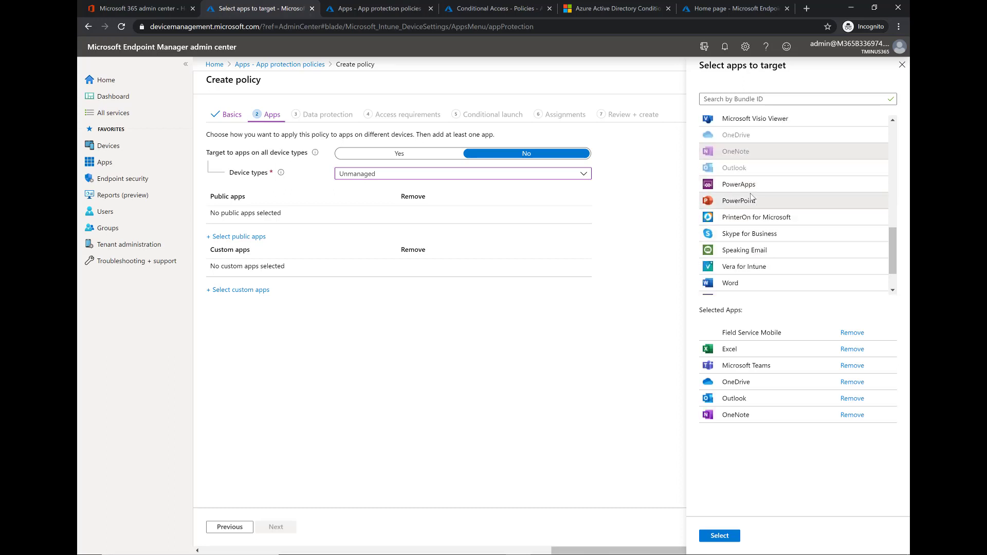
pyautogui.click(751, 199)
pyautogui.click(747, 185)
pyautogui.scroll(-1, 756, 236)
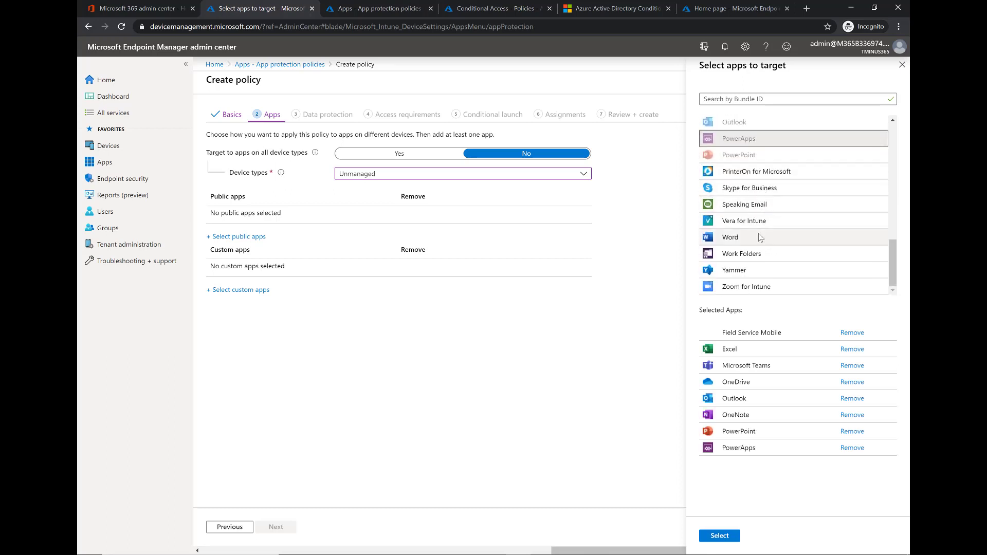
pyautogui.click(760, 237)
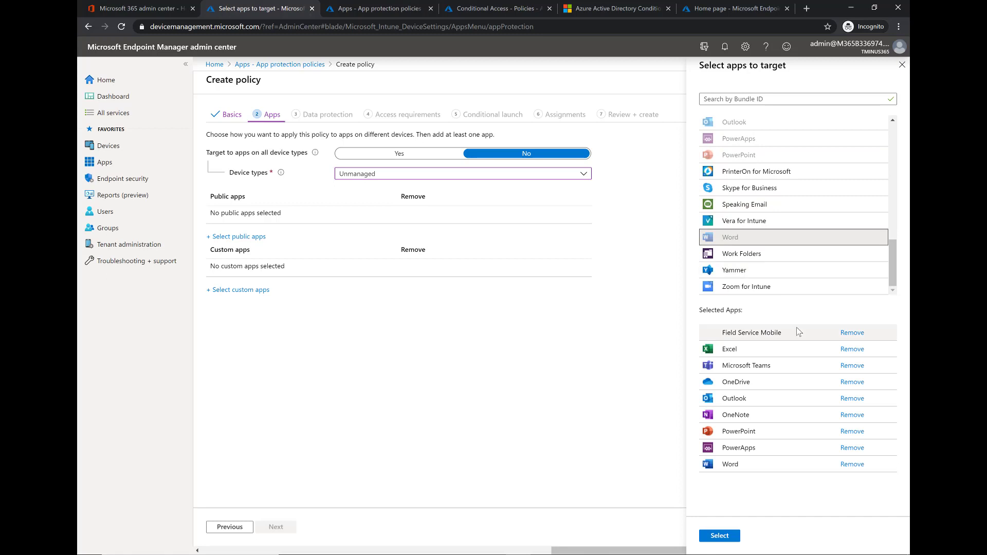
pyautogui.scroll(4, 791, 255)
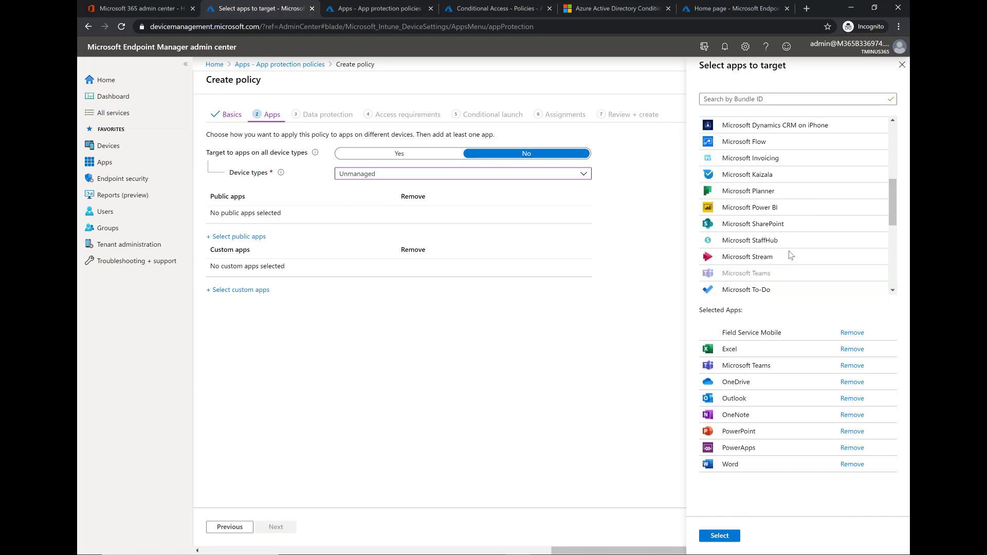
pyautogui.scroll(4, 791, 255)
pyautogui.scroll(-4, 779, 241)
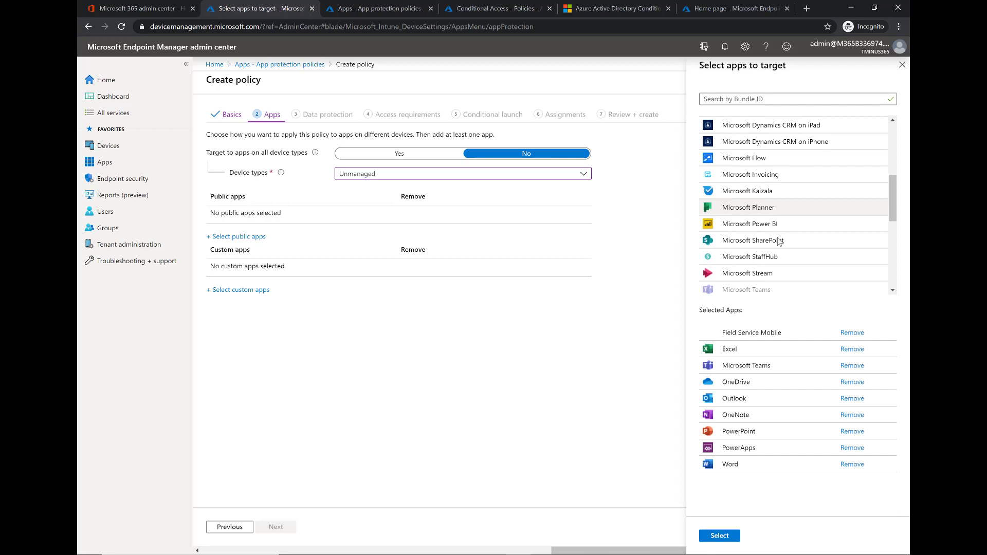
pyautogui.click(779, 240)
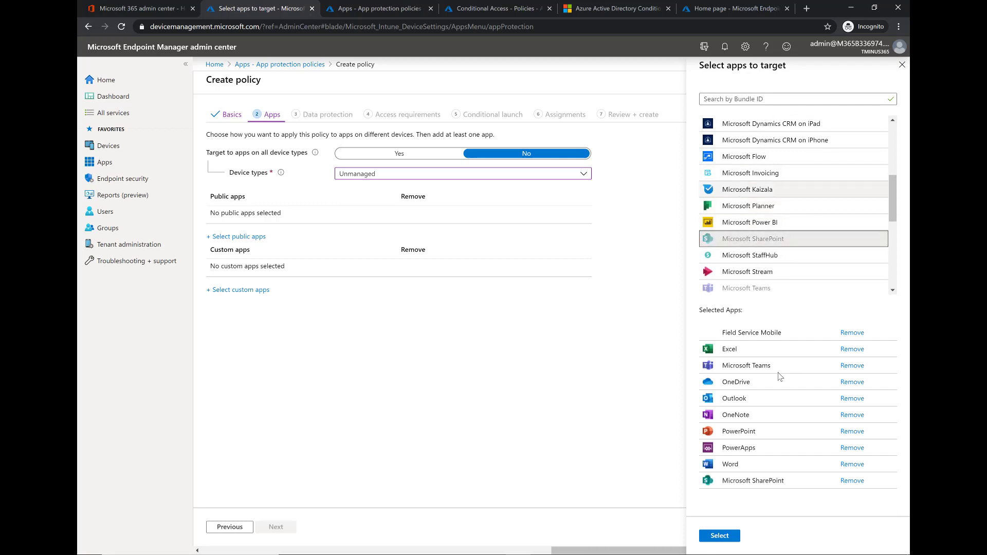
pyautogui.click(716, 537)
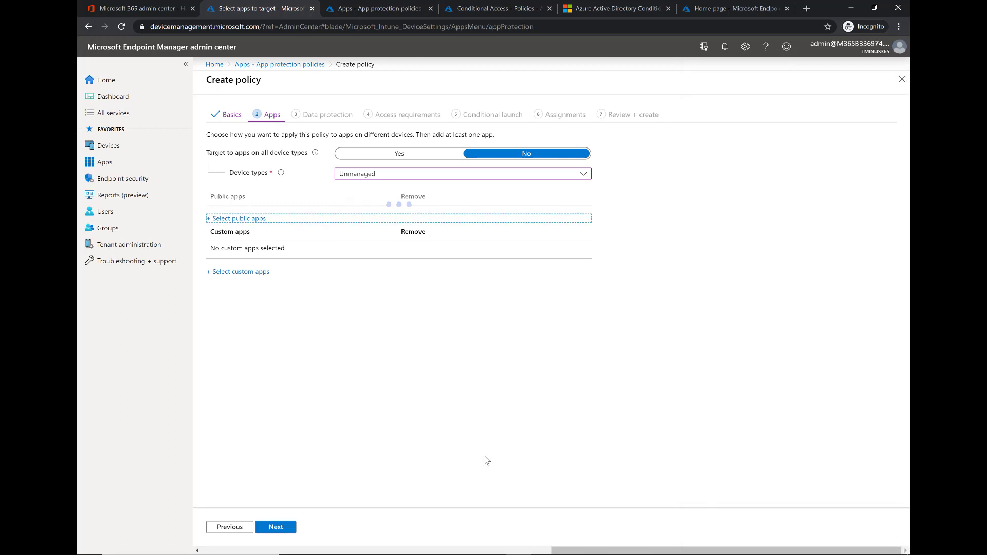
# - Block iTunes/iCloud backups of org data and allow sending org data only to policy managed apps
pyautogui.click(282, 529)
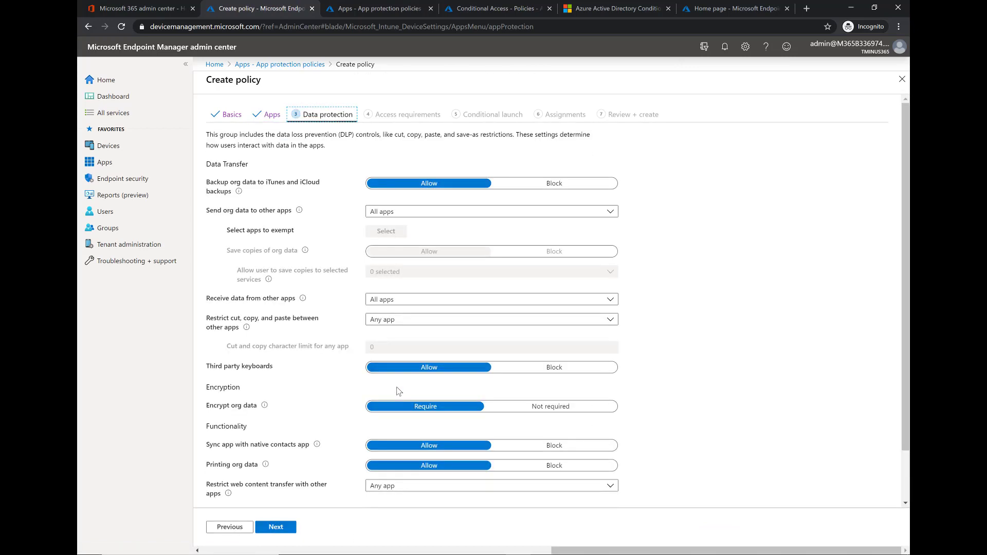
pyautogui.click(556, 189)
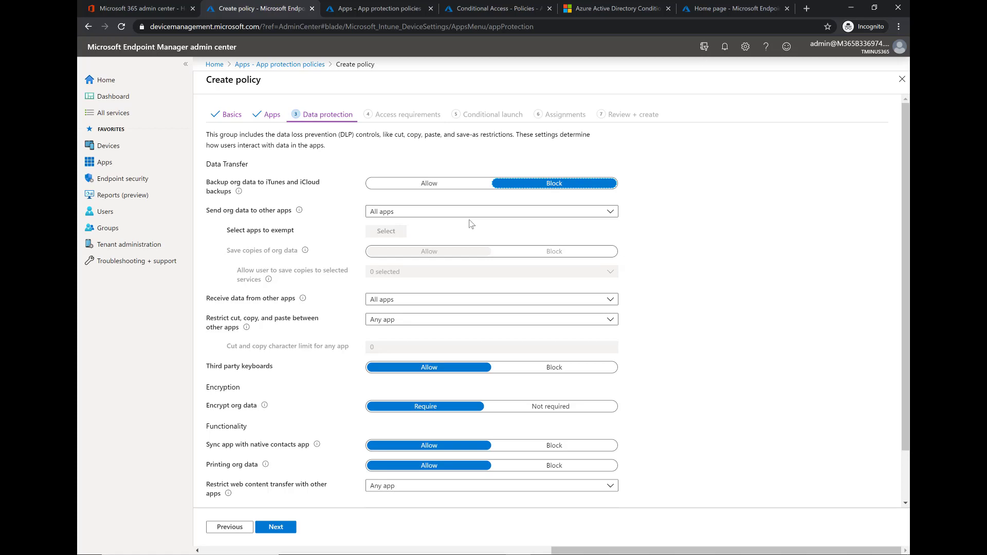
pyautogui.click(455, 218)
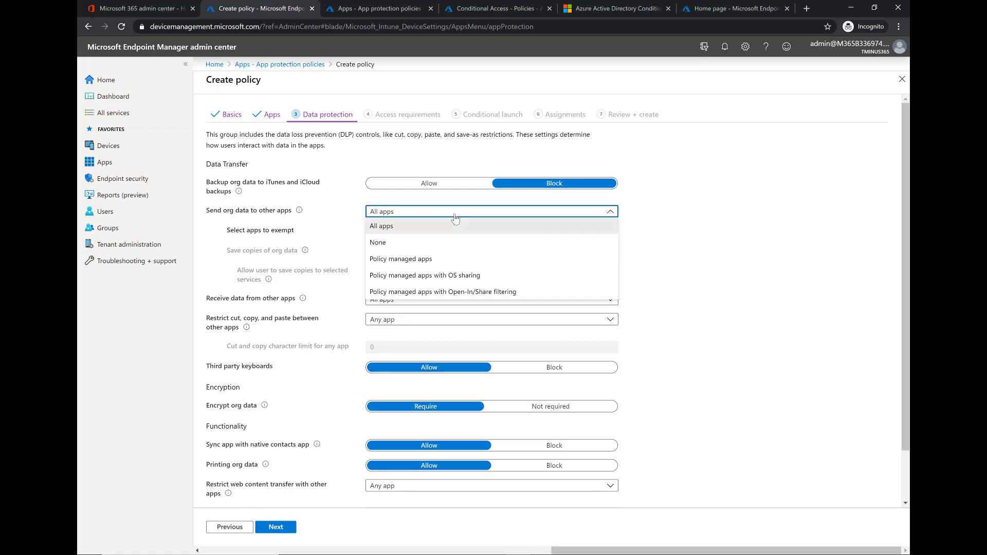
pyautogui.click(436, 260)
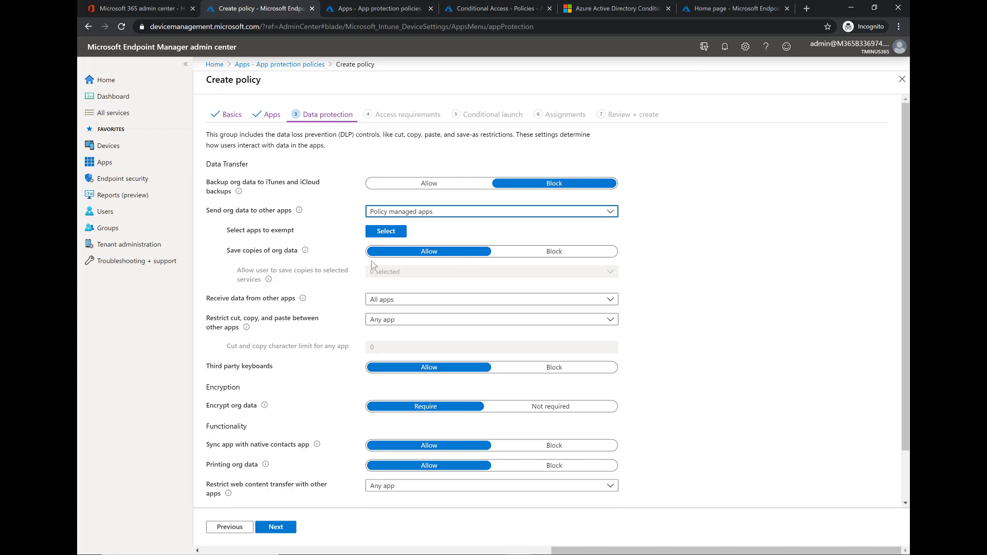
# - Block saving copies of org data, leaving no storage services allowed
pyautogui.click(507, 254)
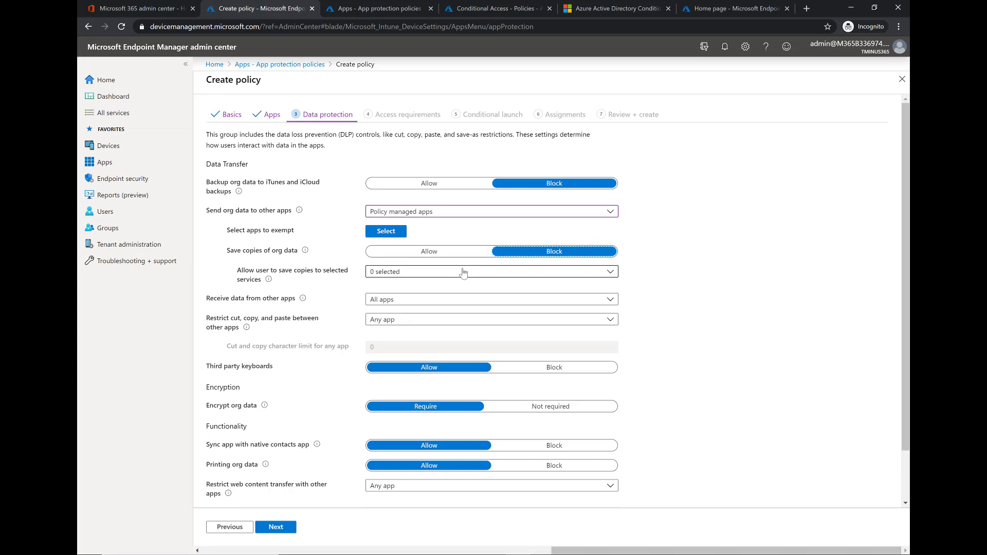
pyautogui.scroll(-1, 463, 273)
pyautogui.click(460, 225)
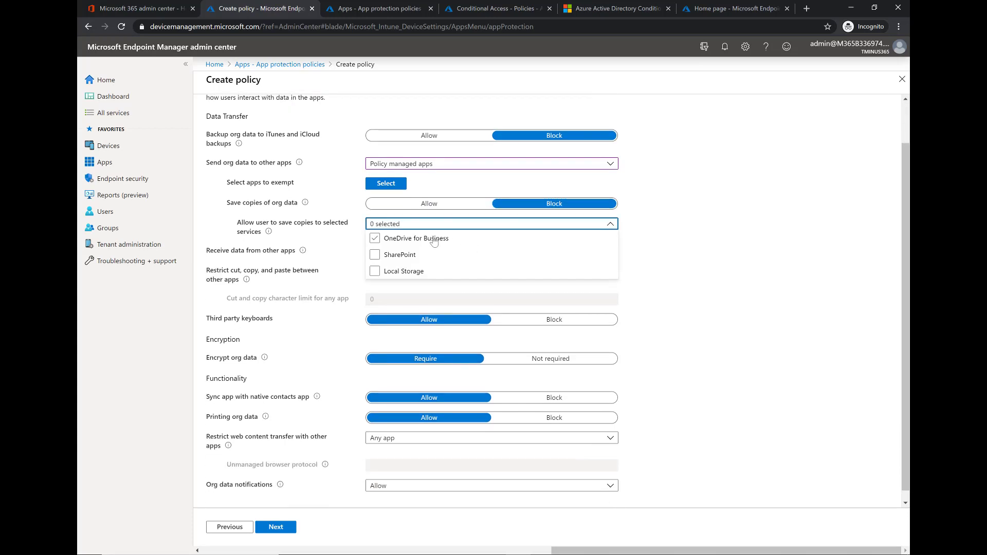
pyautogui.click(610, 227)
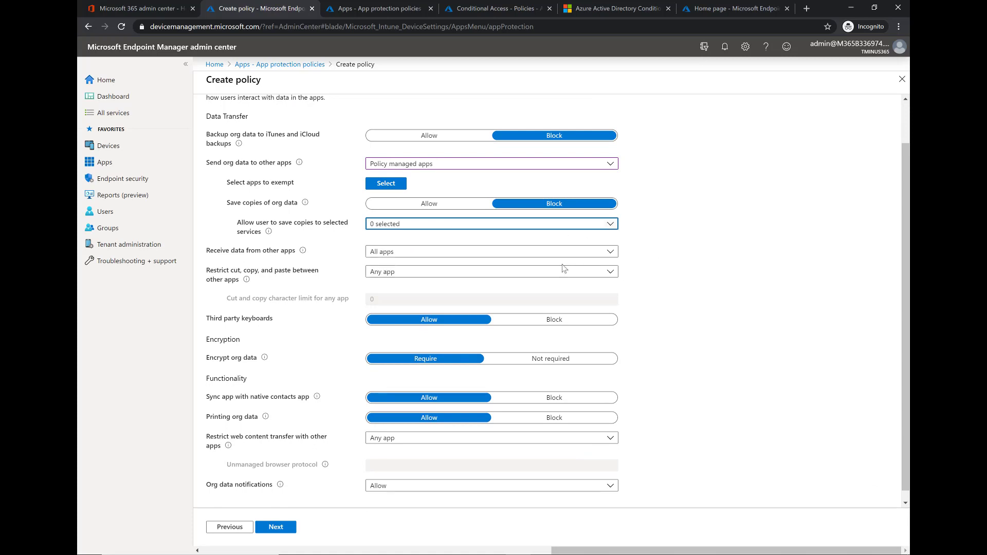
# - Limit receiving data and cut, copy and paste to policy managed apps
pyautogui.click(519, 254)
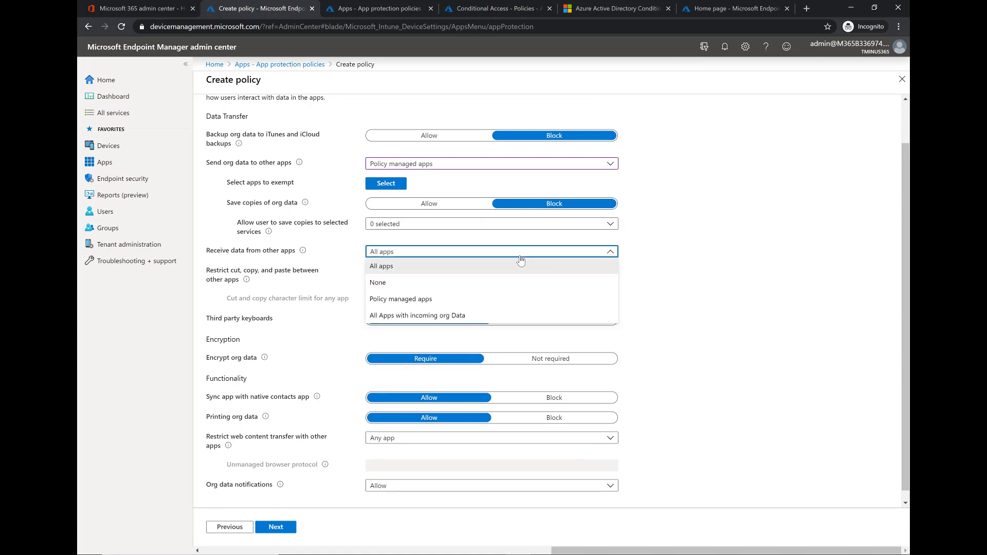
pyautogui.click(480, 304)
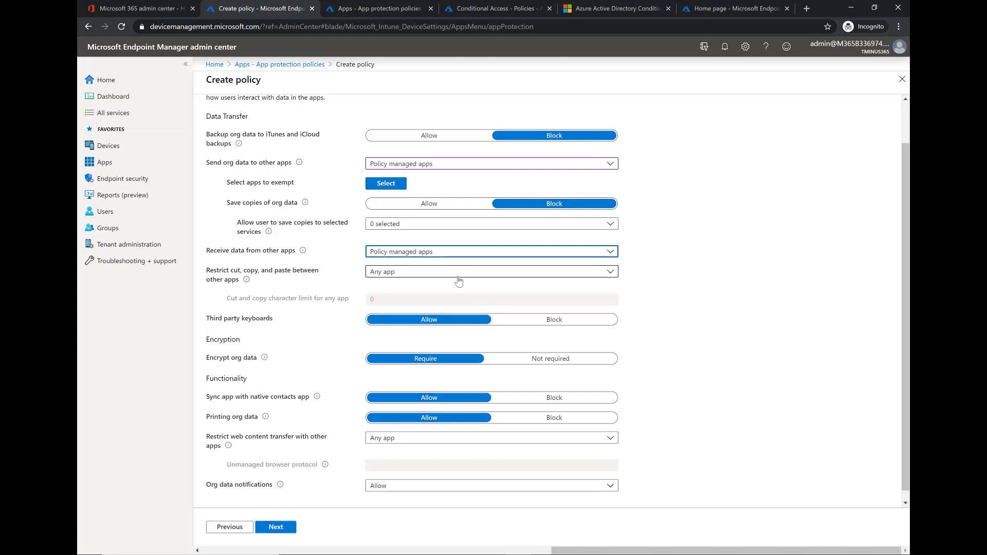
pyautogui.click(459, 281)
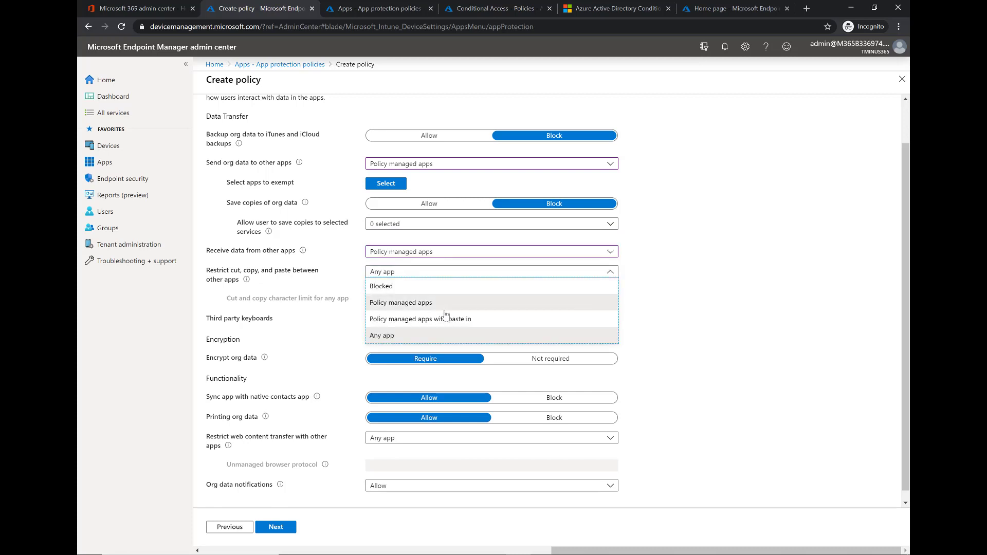
pyautogui.click(501, 306)
pyautogui.scroll(-1, 504, 347)
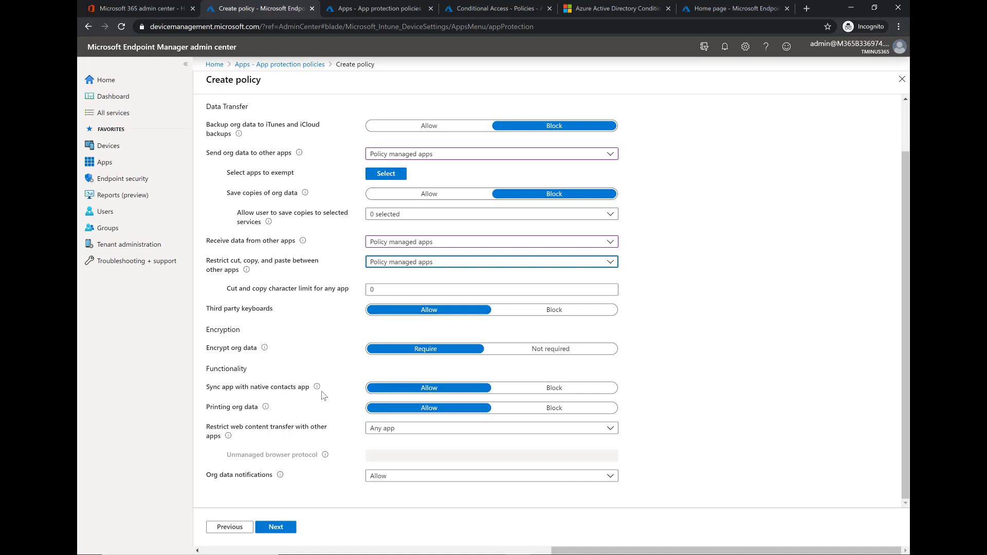
# - Set Printing org data to Block and keep web content transfer at Any app
pyautogui.moveTo(318, 391)
pyautogui.click(529, 409)
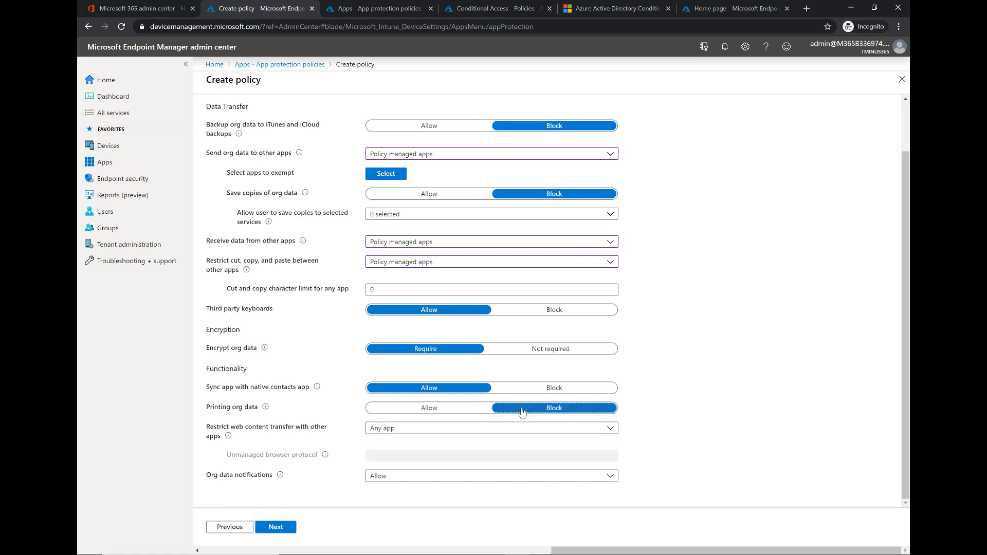
pyautogui.click(473, 432)
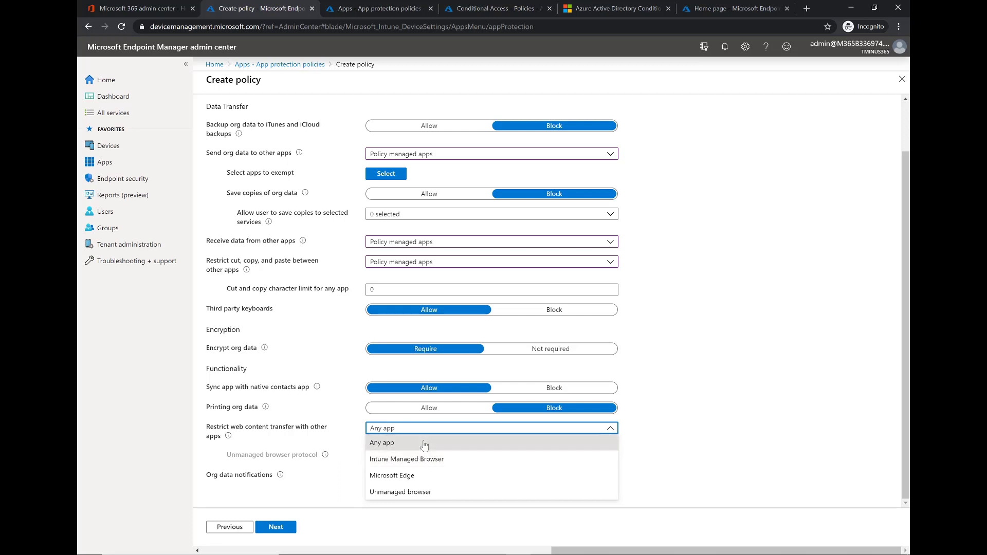
pyautogui.click(530, 434)
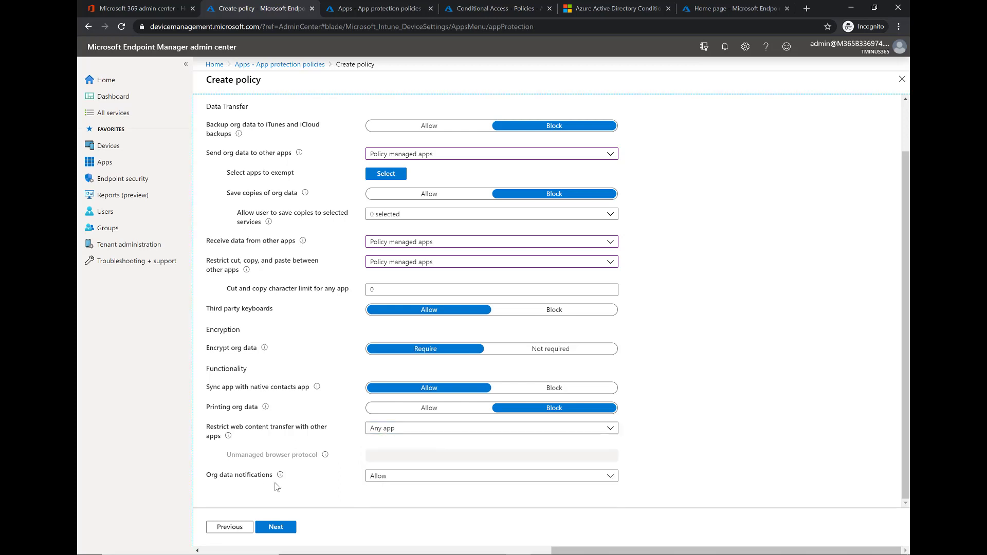
# - Accept the default access requirements, including the 30-minute recheck, and proceed to Conditional launch
pyautogui.click(280, 526)
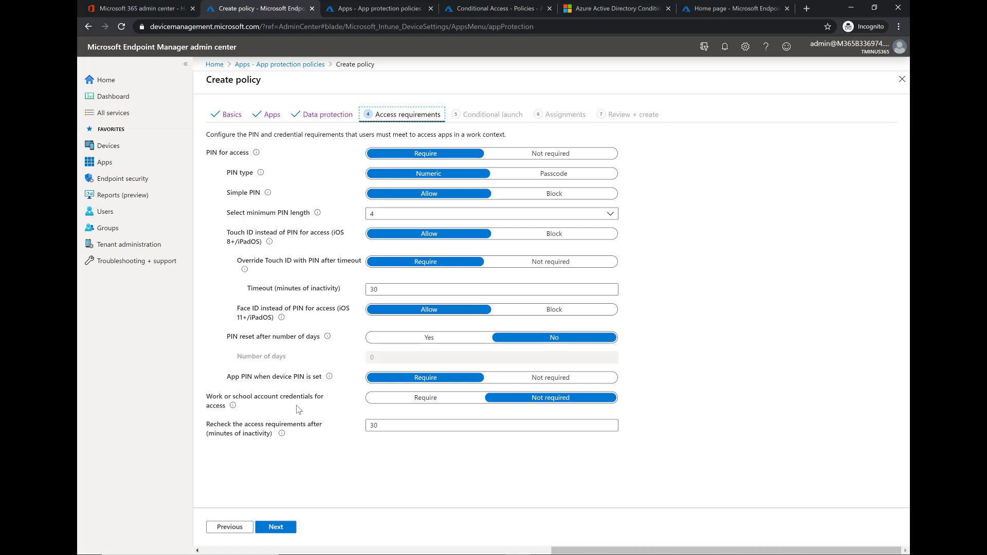
pyautogui.click(475, 424)
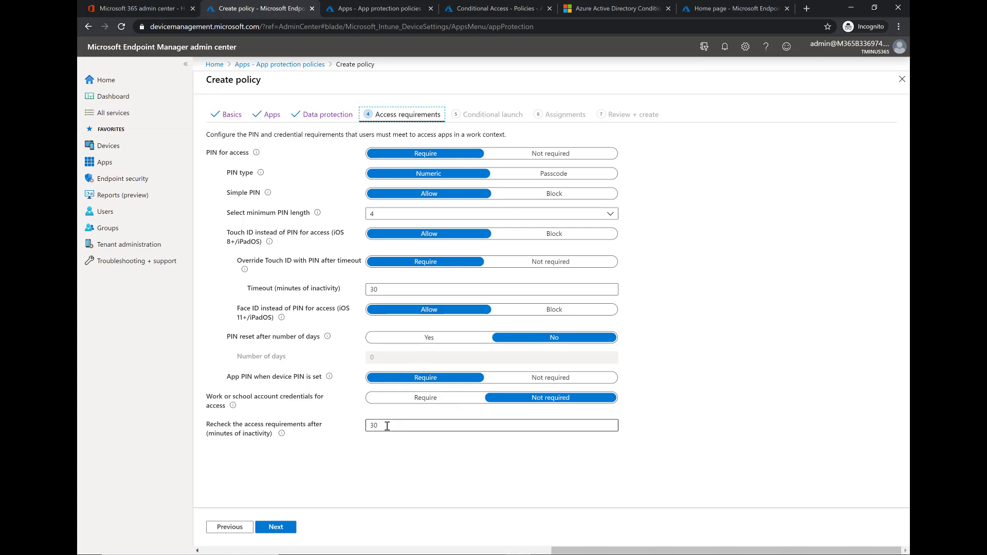
pyautogui.moveTo(449, 424); pyautogui.dragTo(369, 426)
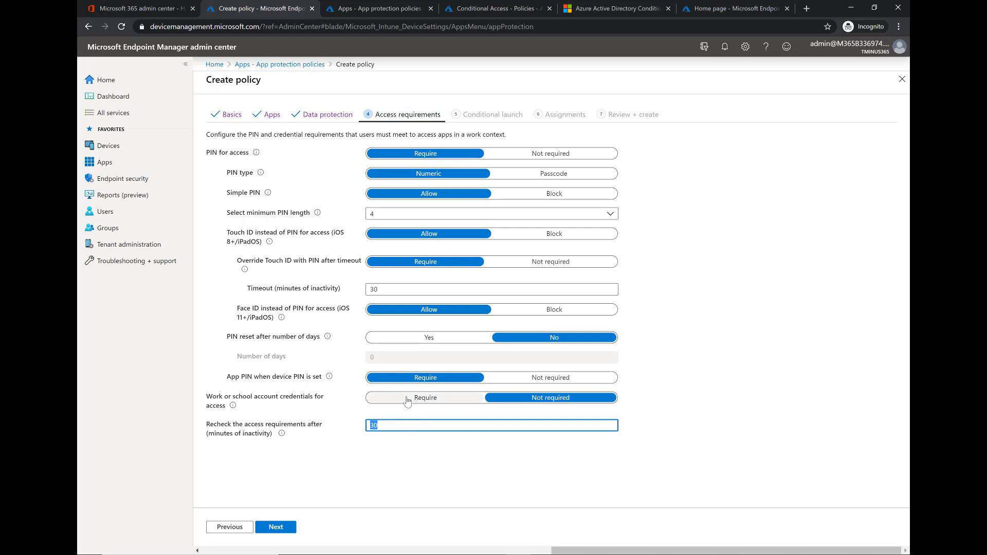
pyautogui.click(268, 522)
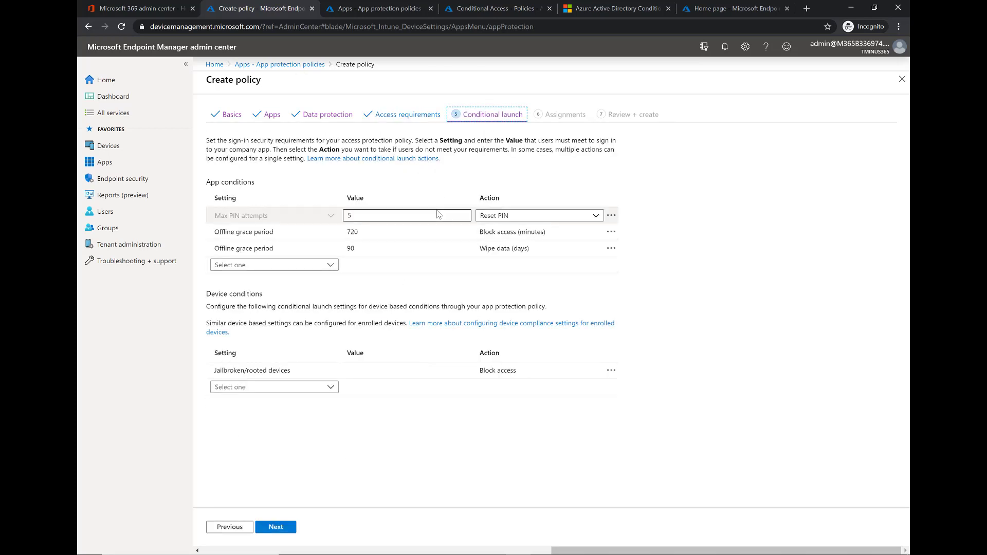
pyautogui.moveTo(368, 218)
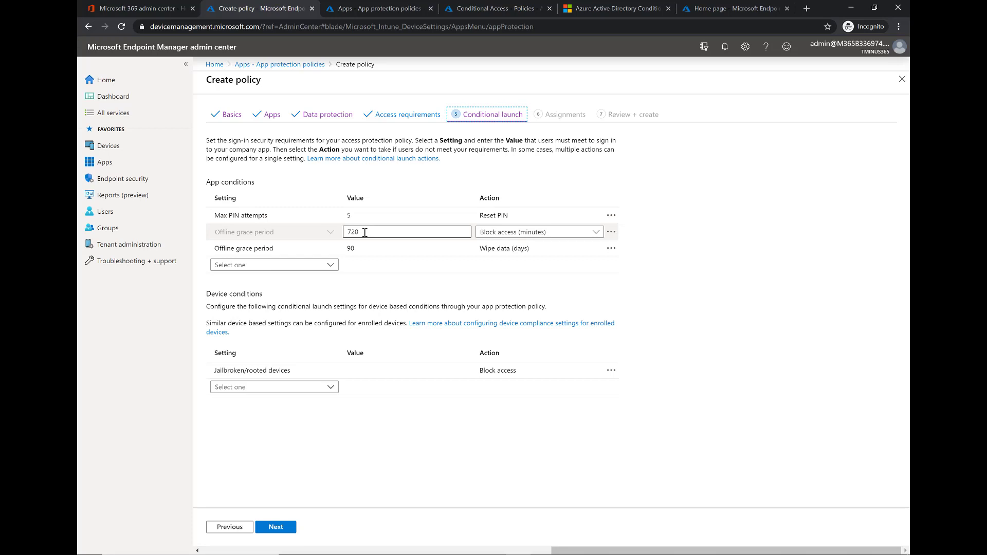
pyautogui.moveTo(348, 248)
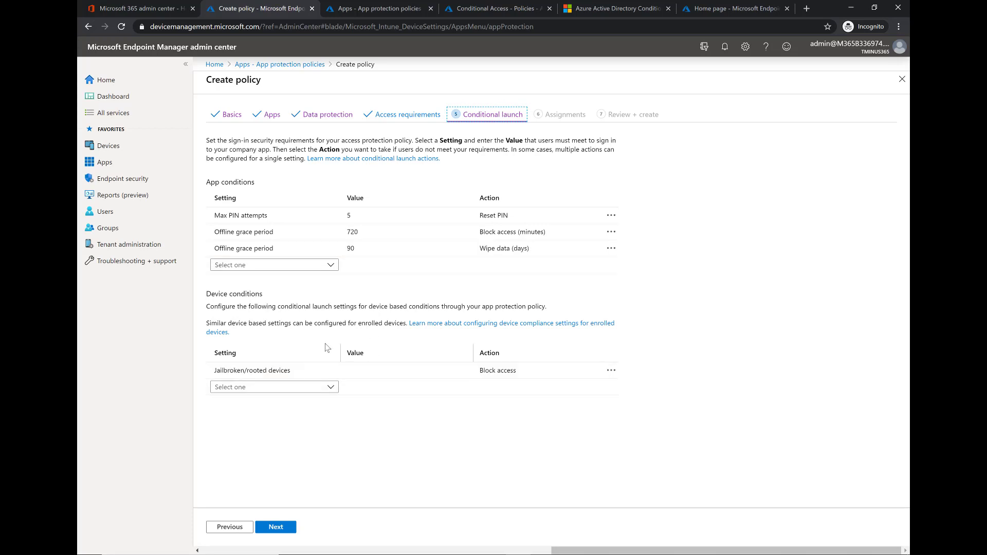
# - Close the policy wizard at Assignments without including any groups
pyautogui.moveTo(301, 373)
pyautogui.click(280, 527)
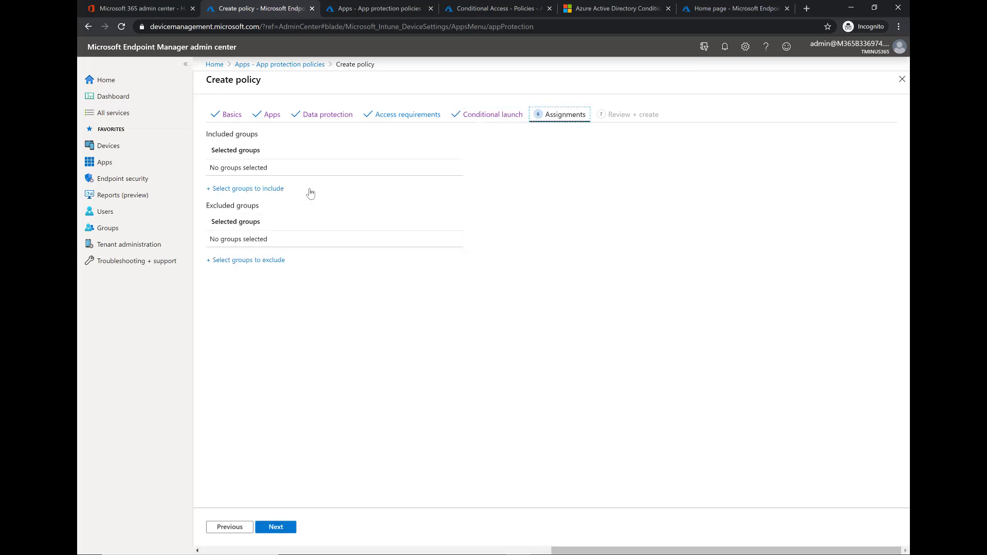
pyautogui.click(271, 189)
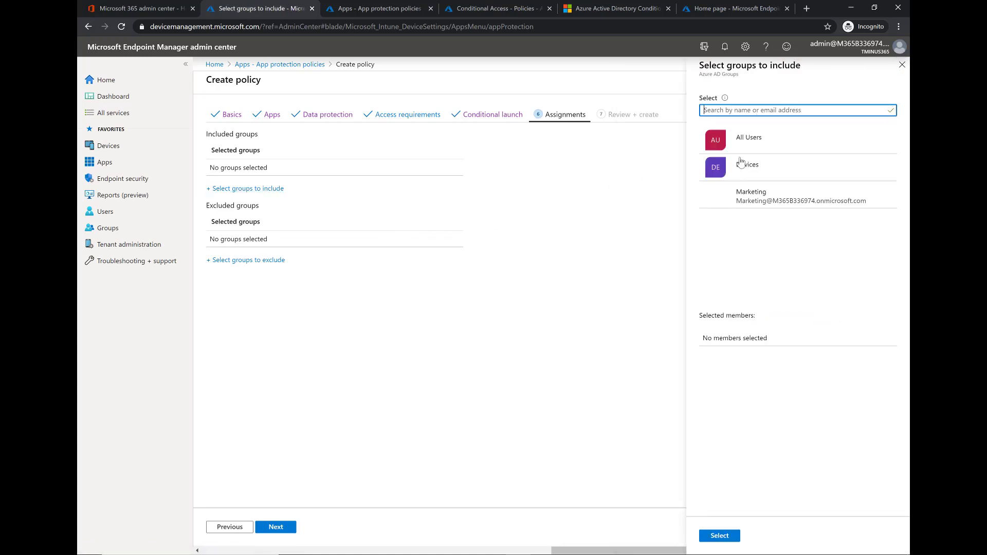
pyautogui.click(907, 71)
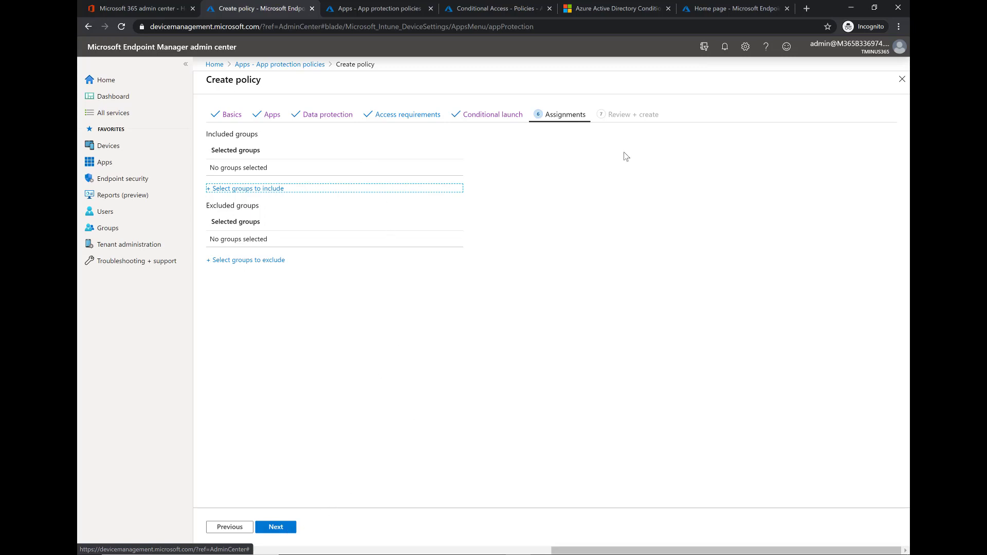
pyautogui.click(902, 78)
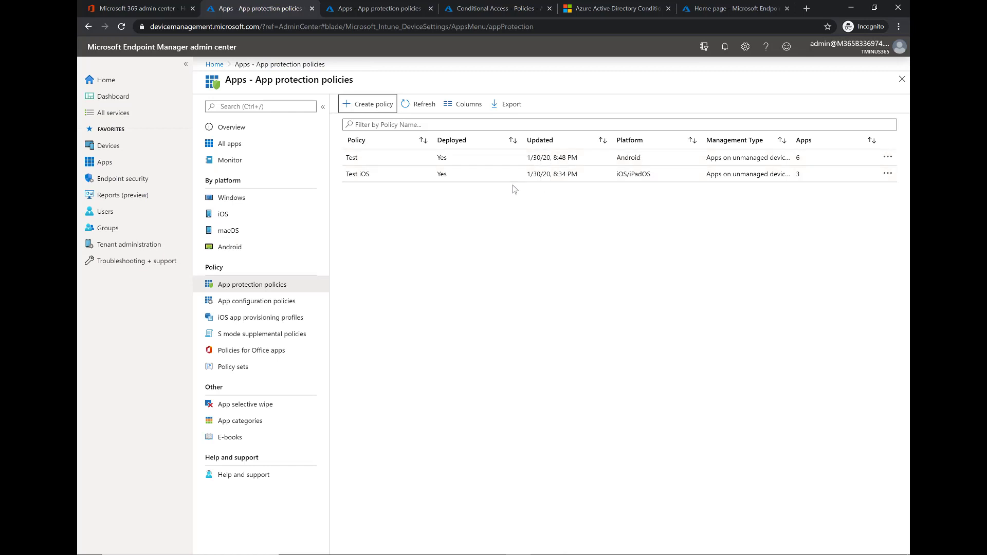
# - In Conditional Access, open App Protection Policy and inspect its Users and groups, Cloud apps and Conditions
pyautogui.click(500, 9)
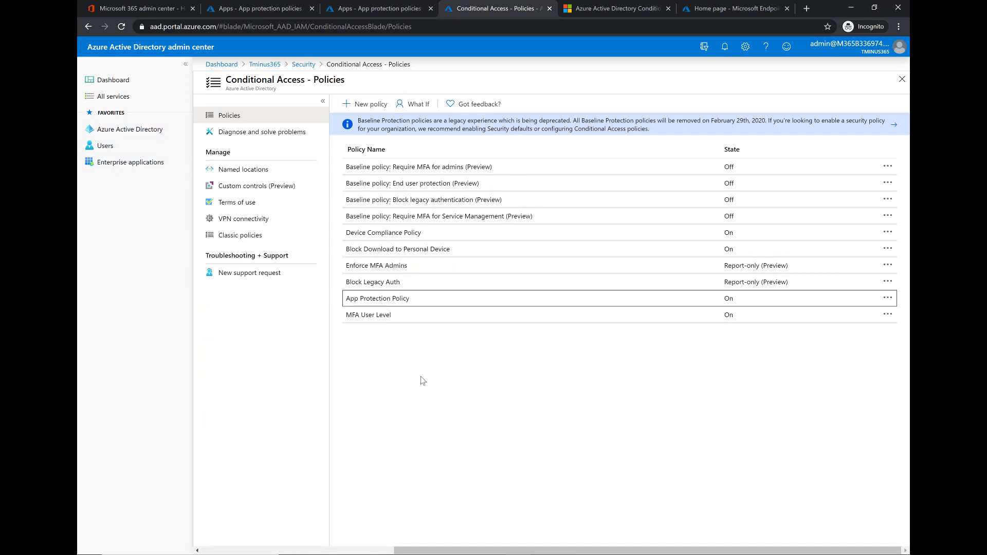
pyautogui.click(384, 301)
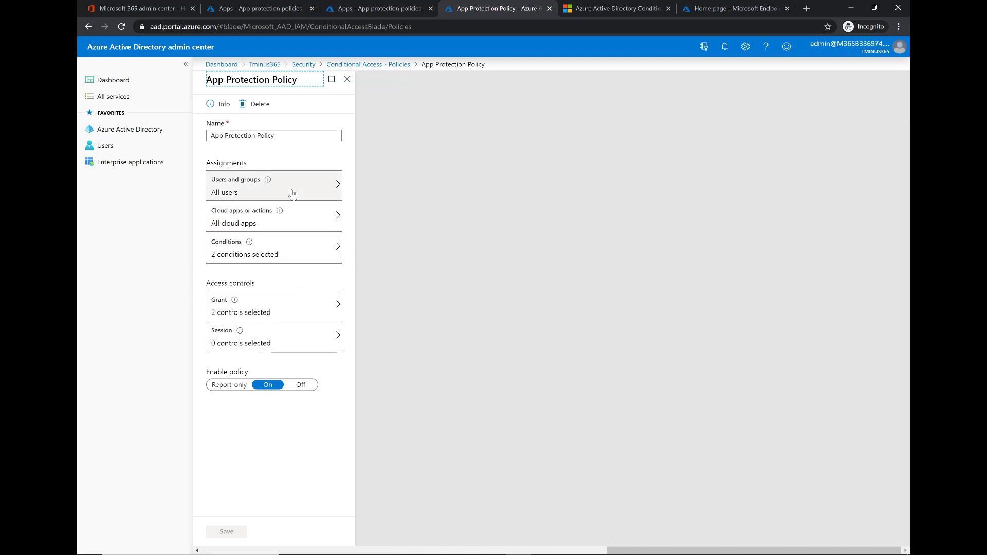
pyautogui.click(246, 188)
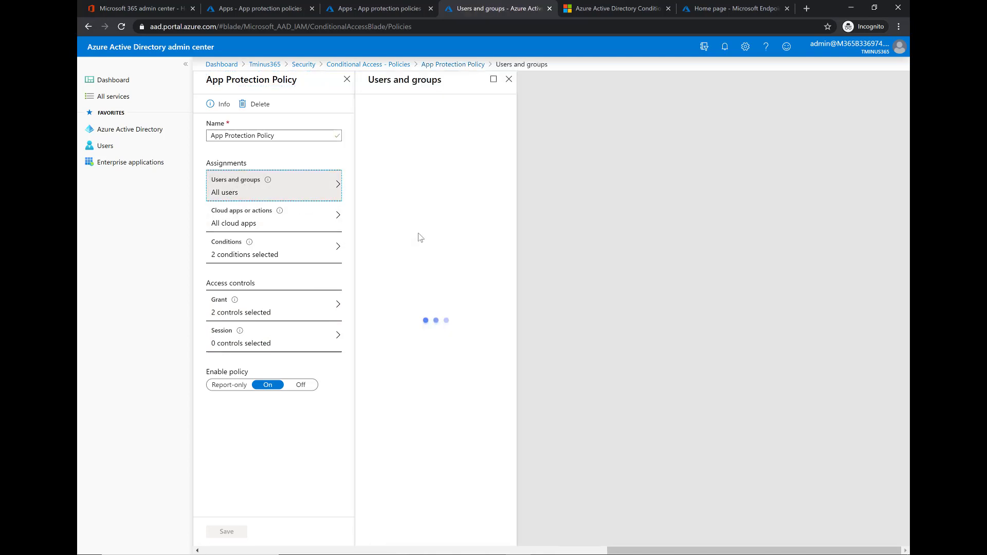
pyautogui.click(320, 220)
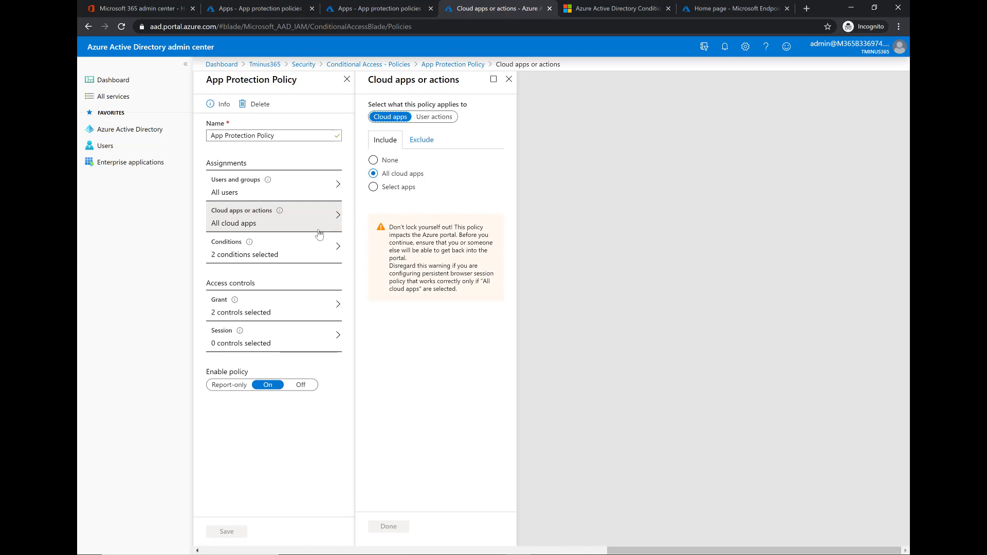
pyautogui.click(319, 236)
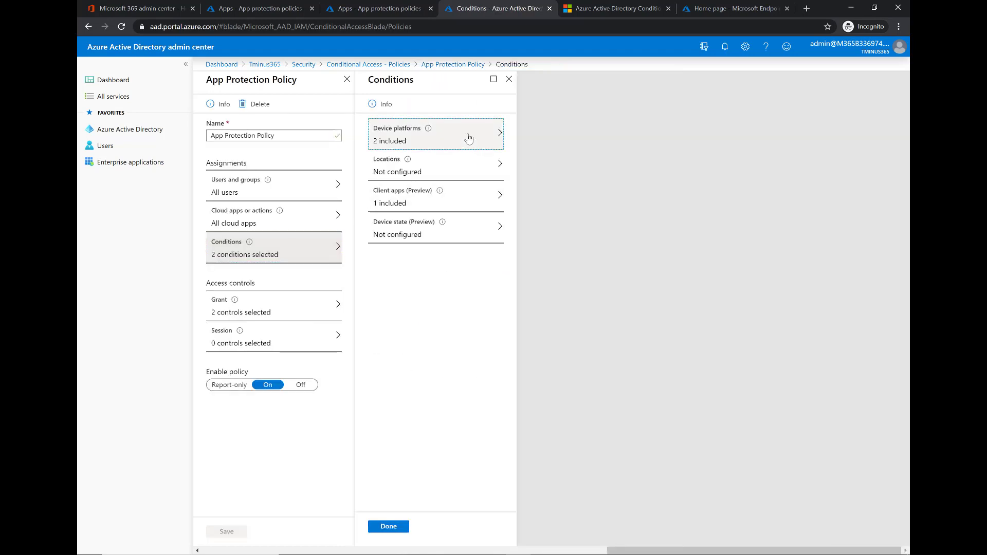
# - Review the policy's included device platforms and client app types
pyautogui.click(468, 138)
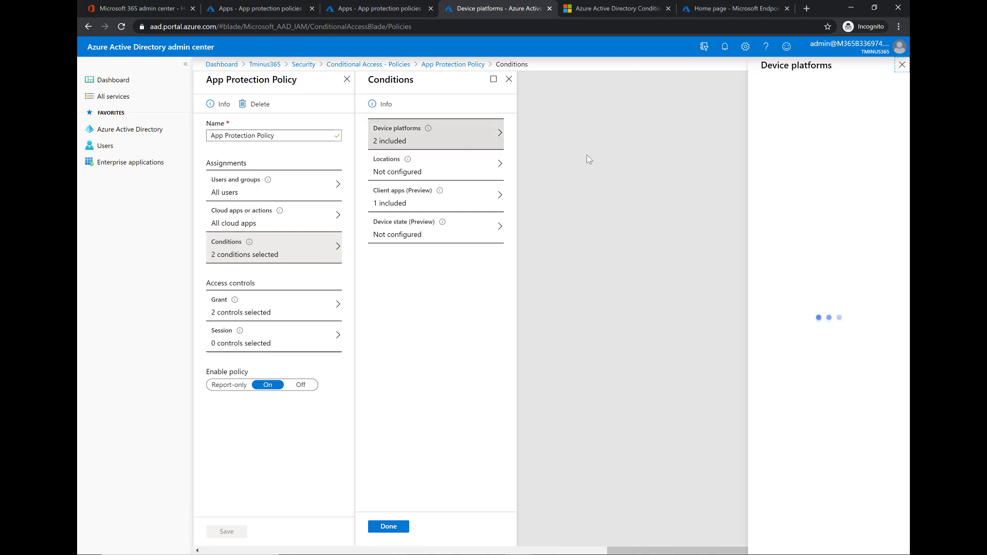
pyautogui.click(903, 64)
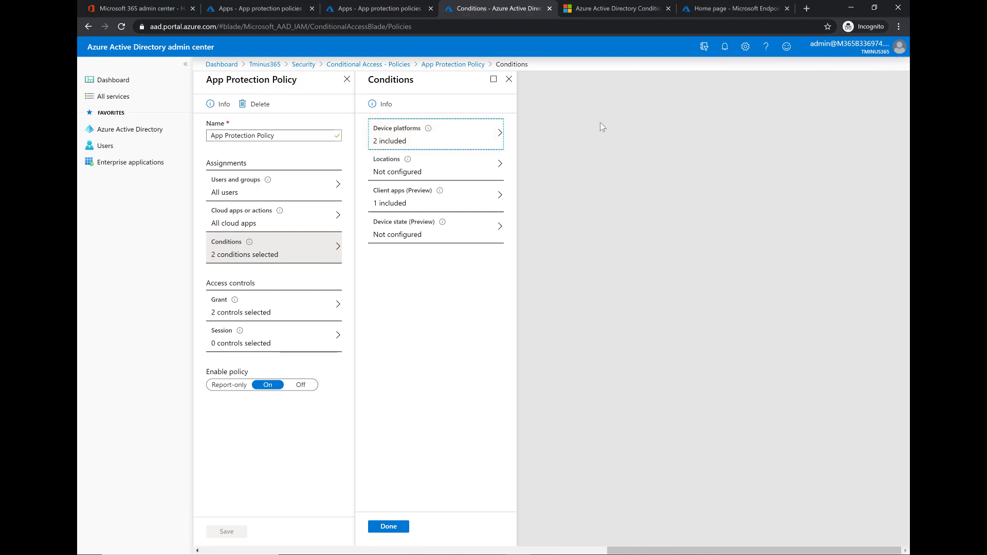
pyautogui.click(429, 198)
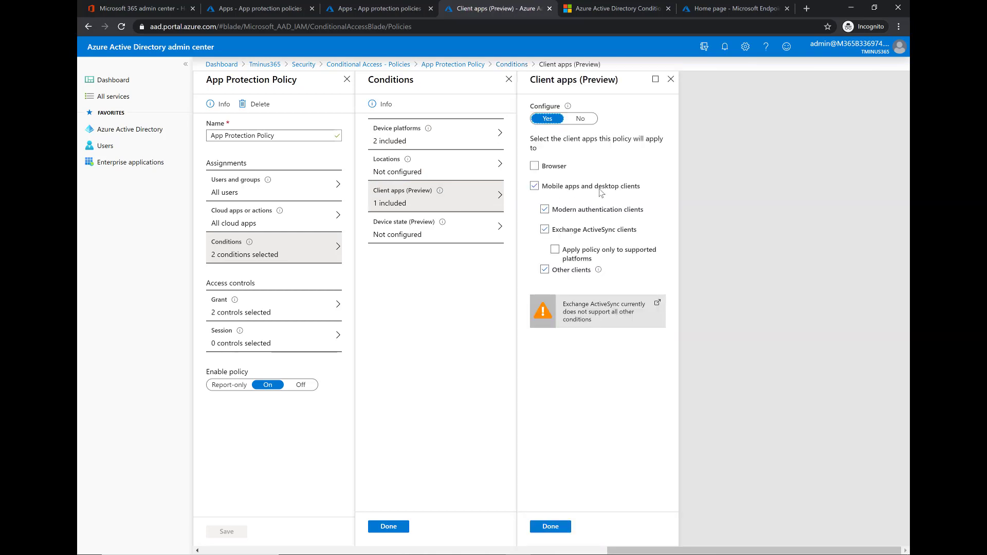
pyautogui.click(671, 78)
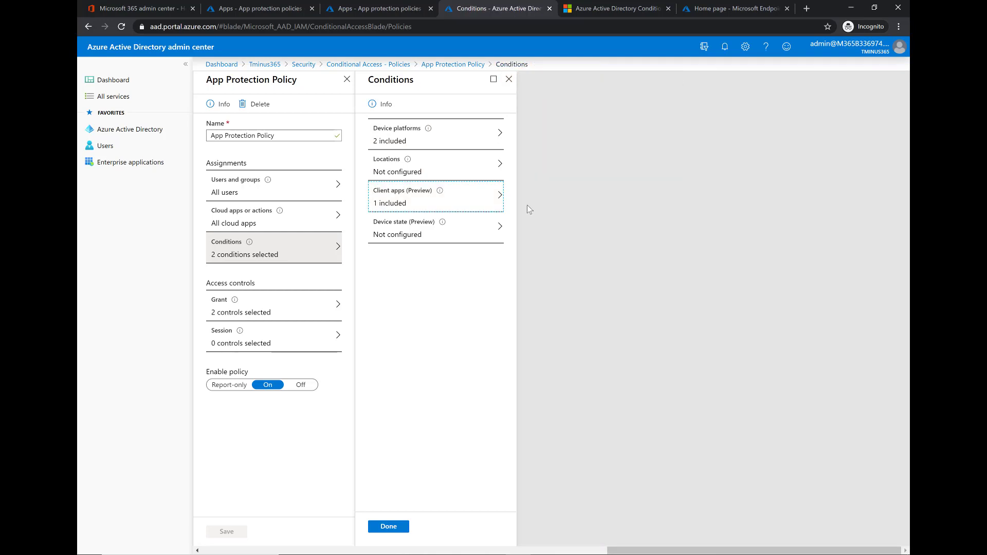
# - View the grant controls requiring an approved client app or app protection policy
pyautogui.click(256, 302)
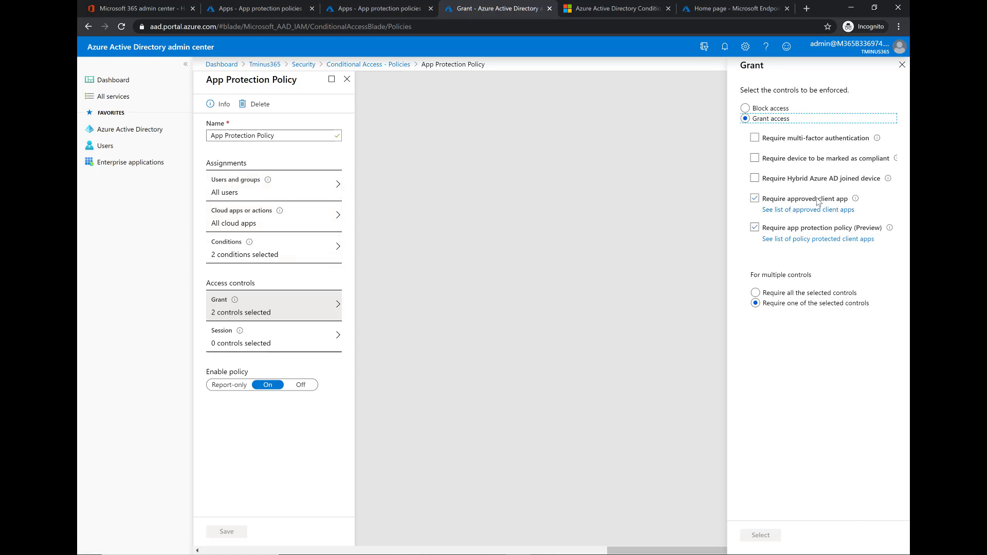
pyautogui.click(625, 7)
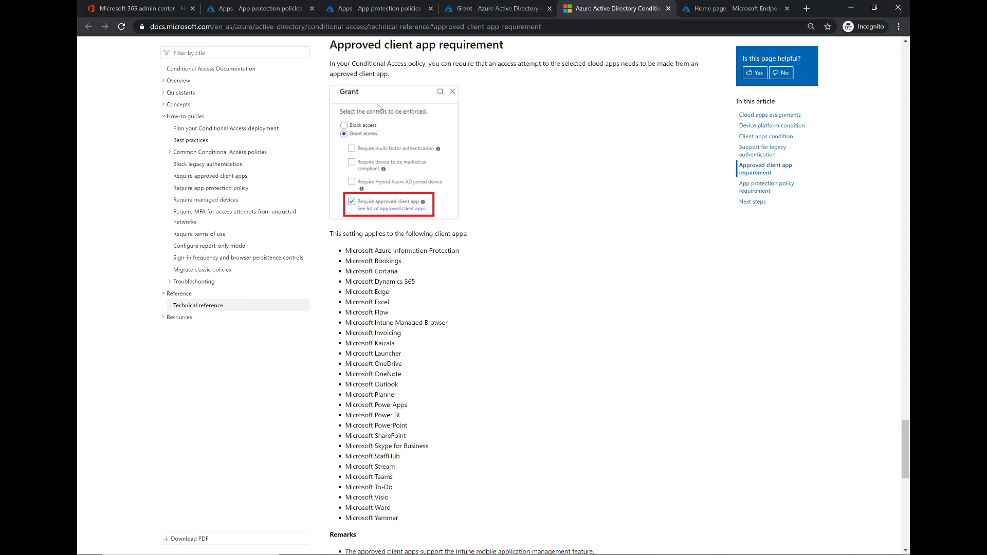
pyautogui.click(289, 10)
pyautogui.click(473, 7)
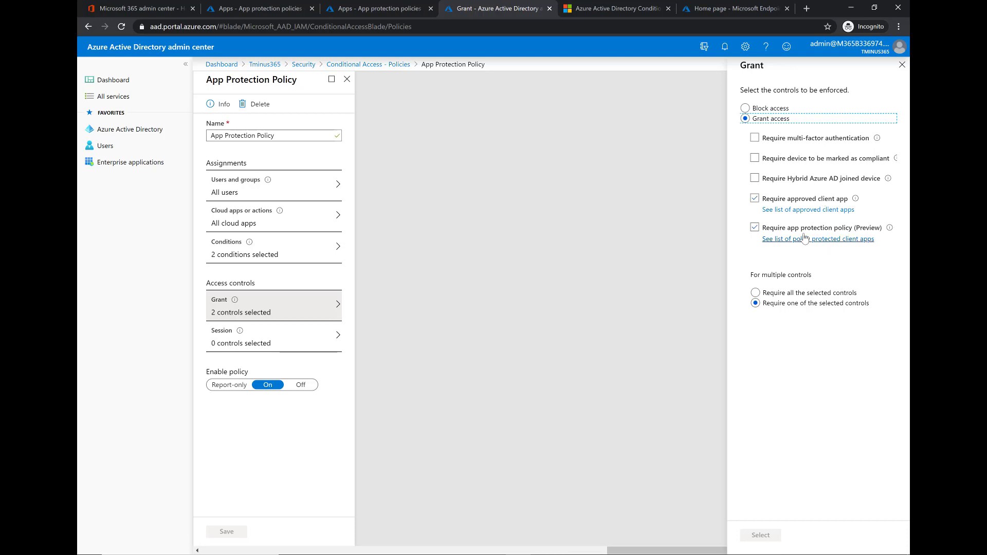
pyautogui.click(283, 8)
pyautogui.click(385, 236)
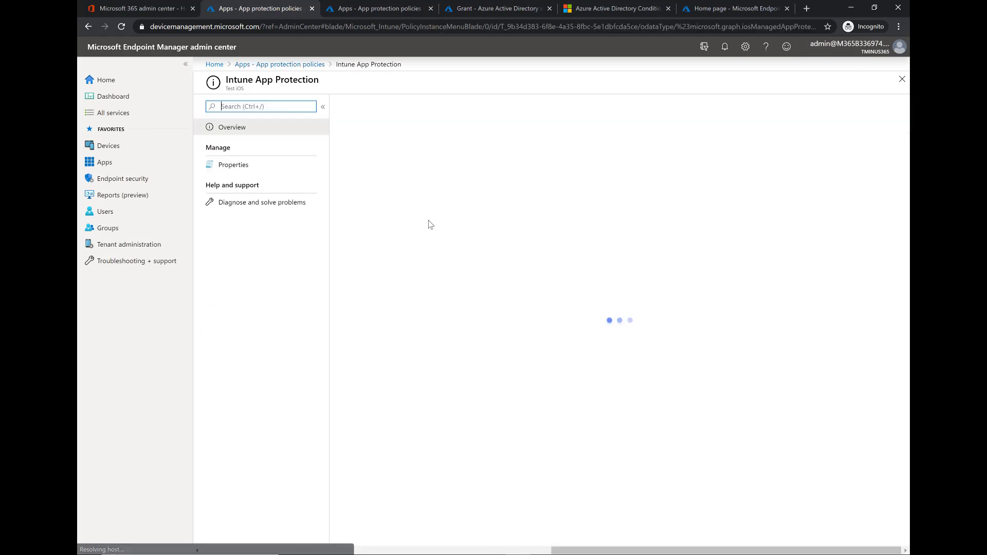
pyautogui.click(282, 164)
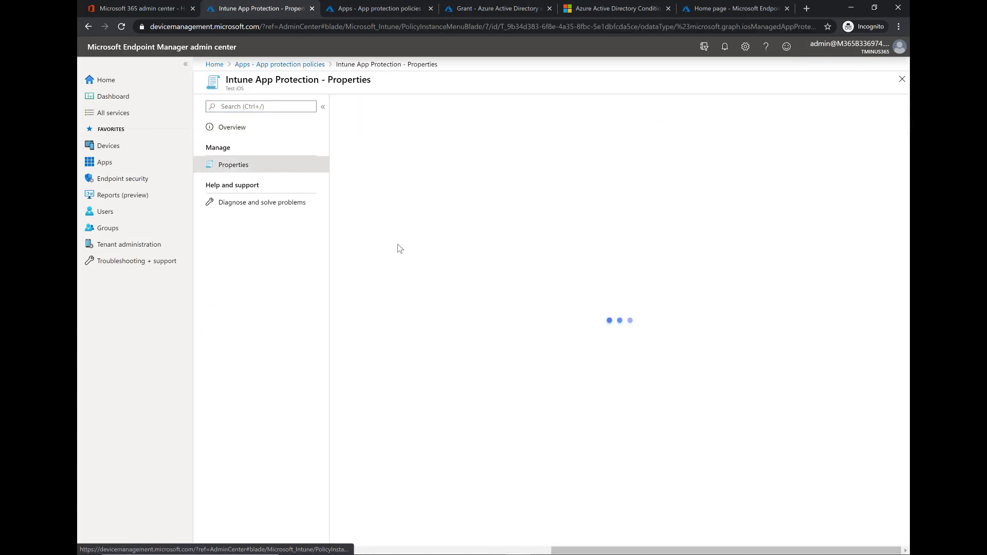
pyautogui.scroll(-1, 497, 333)
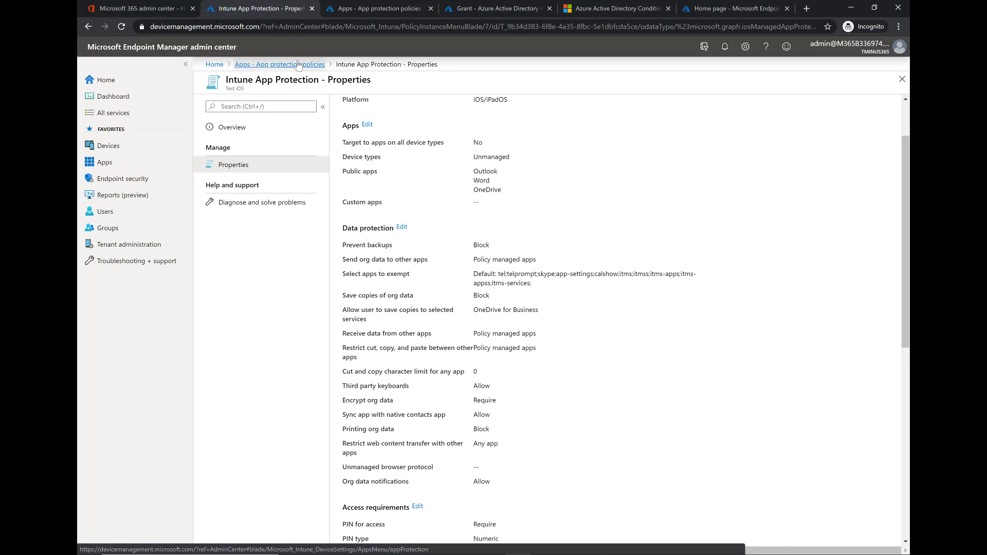
pyautogui.click(280, 64)
pyautogui.click(379, 183)
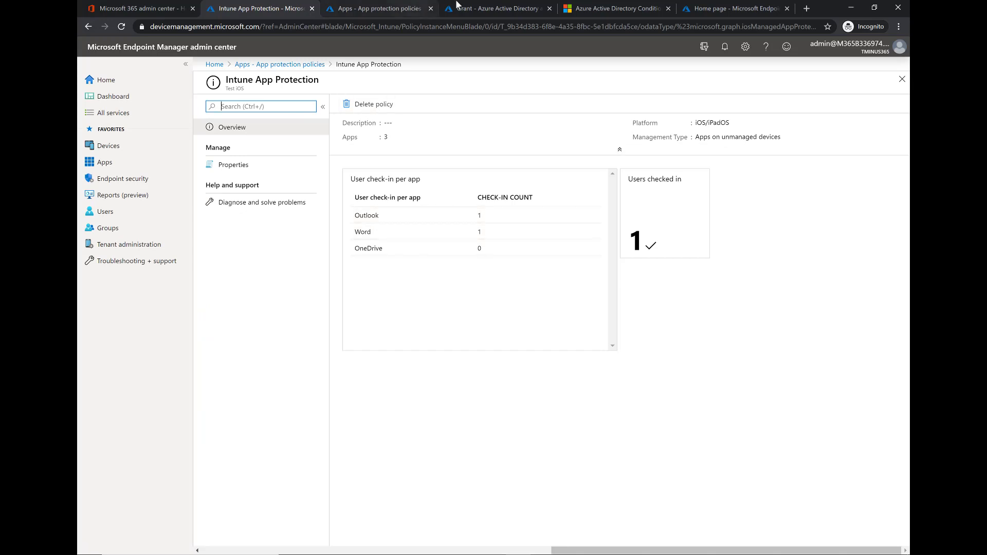
pyautogui.click(477, 8)
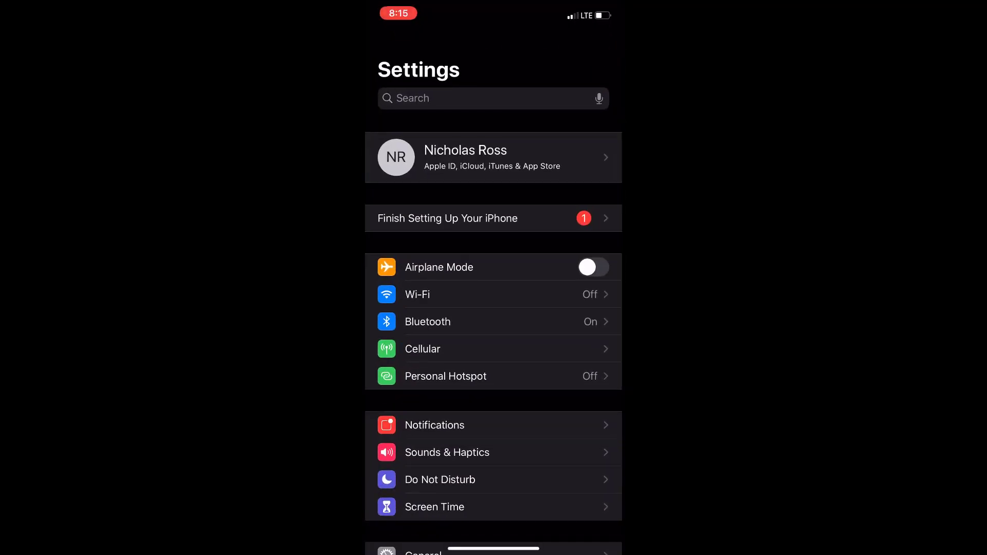
# - In iOS Settings, start adding a Microsoft Exchange account from Passwords & Accounts
pyautogui.scroll(-10, 494, 309)
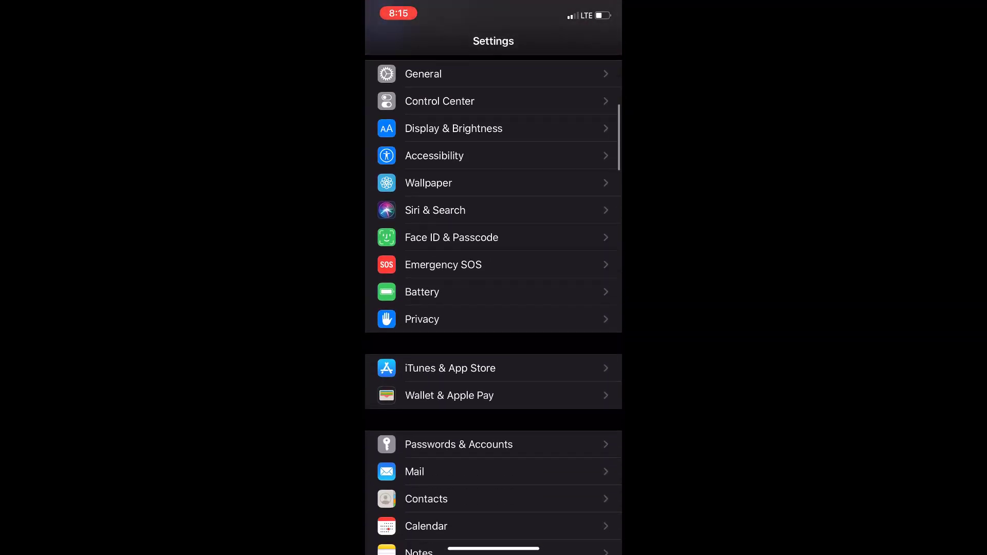
pyautogui.click(458, 448)
pyautogui.click(408, 340)
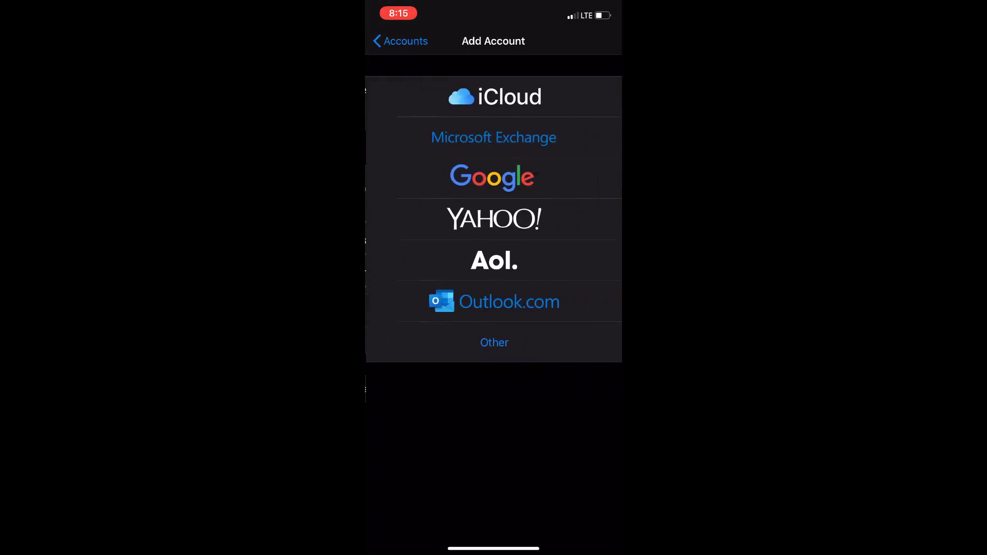
pyautogui.click(494, 136)
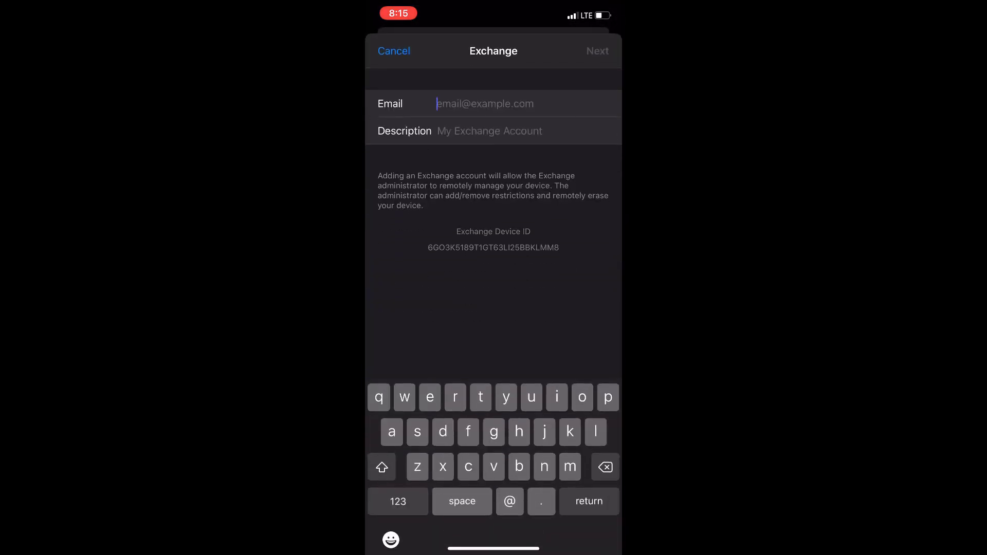
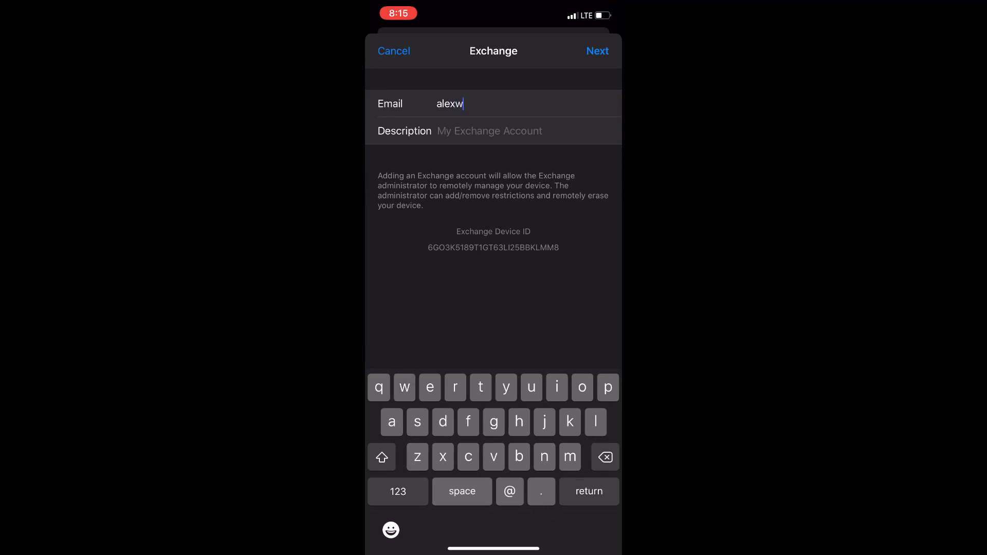
# - Enter the work email address and continue to the Microsoft sign-in page
pyautogui.click(398, 492)
pyautogui.press('Return')
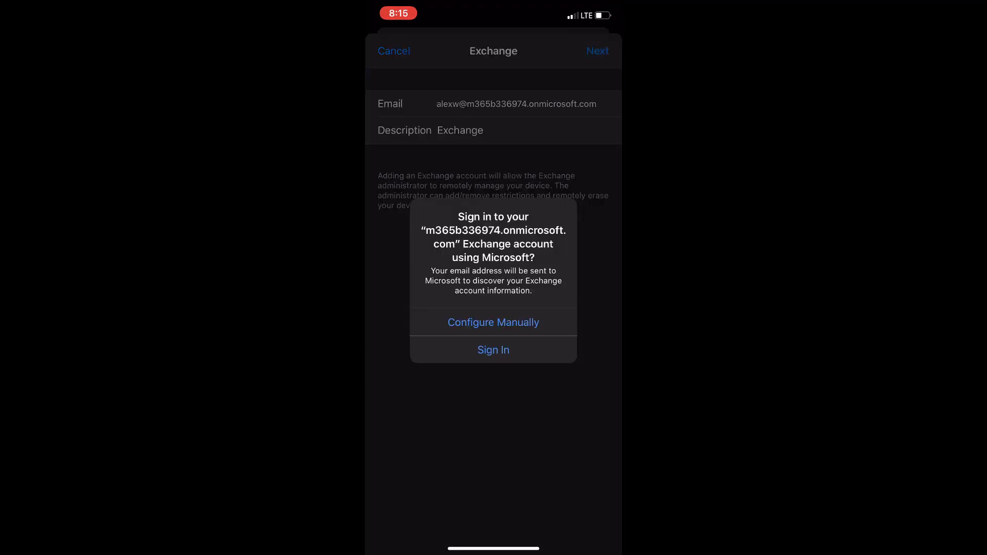
pyautogui.click(494, 350)
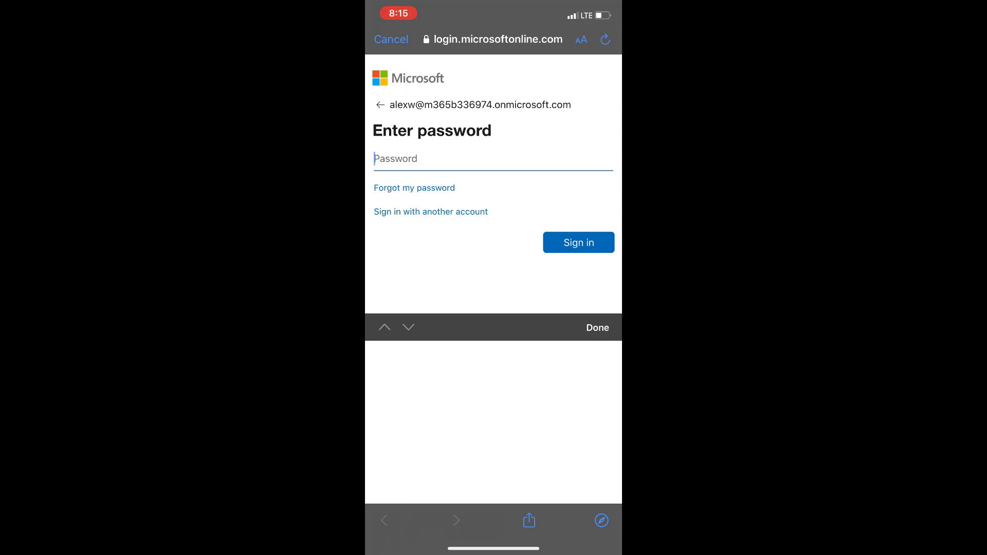
pyautogui.write('o')
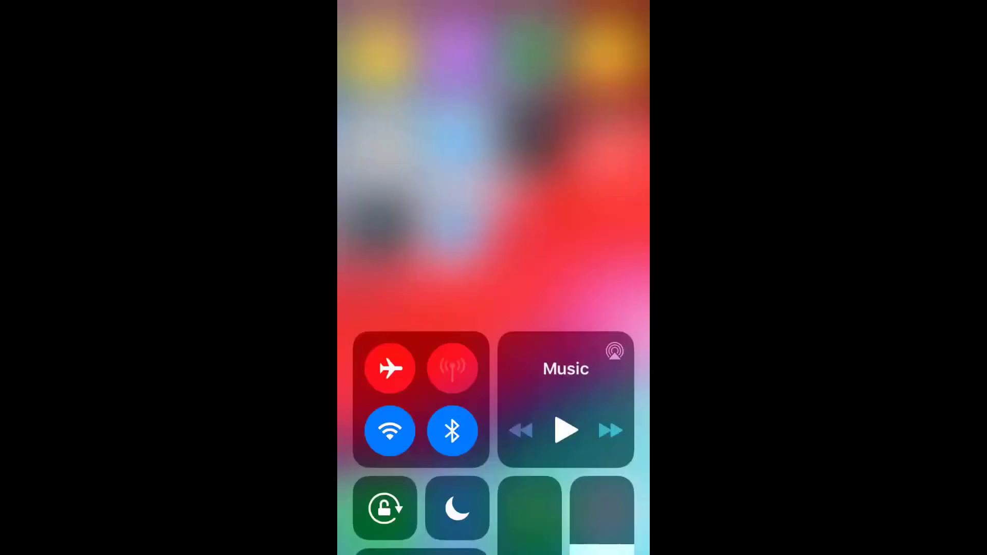
# - Launch Outlook and enter the work account's email address to add it
pyautogui.click(457, 220)
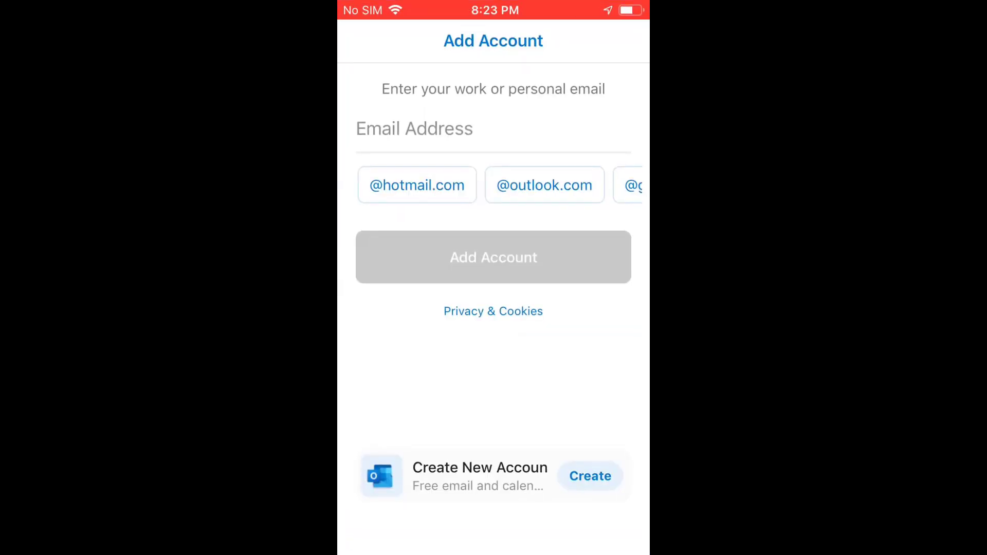
pyautogui.write('ade')
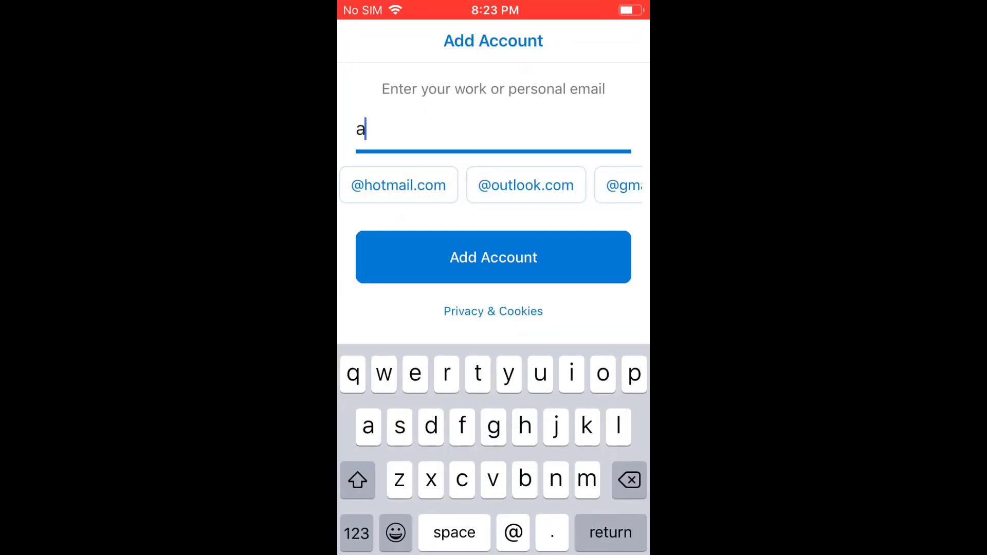
pyautogui.write('lev')
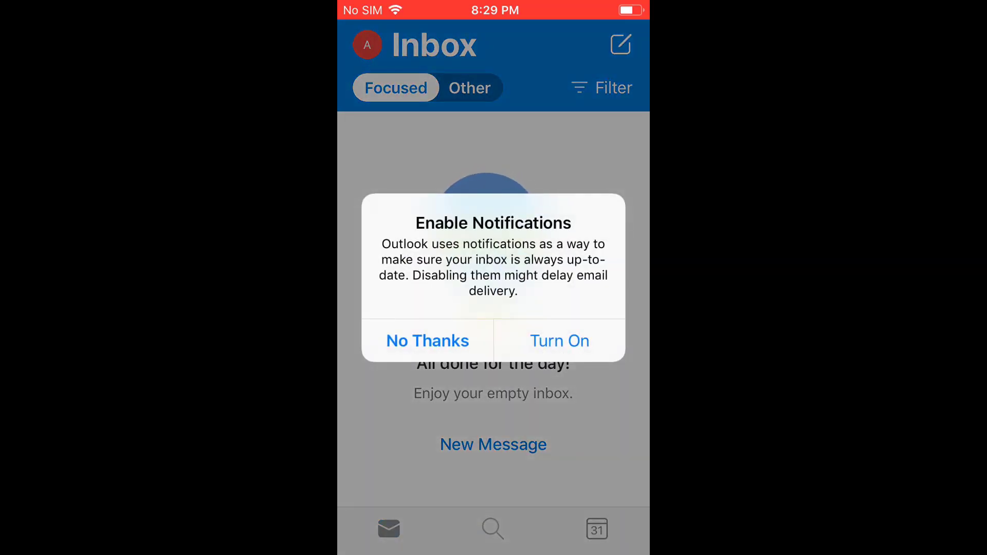
# - Decline Outlook notifications, refresh the inbox, and open the Important Doc email
pyautogui.click(428, 341)
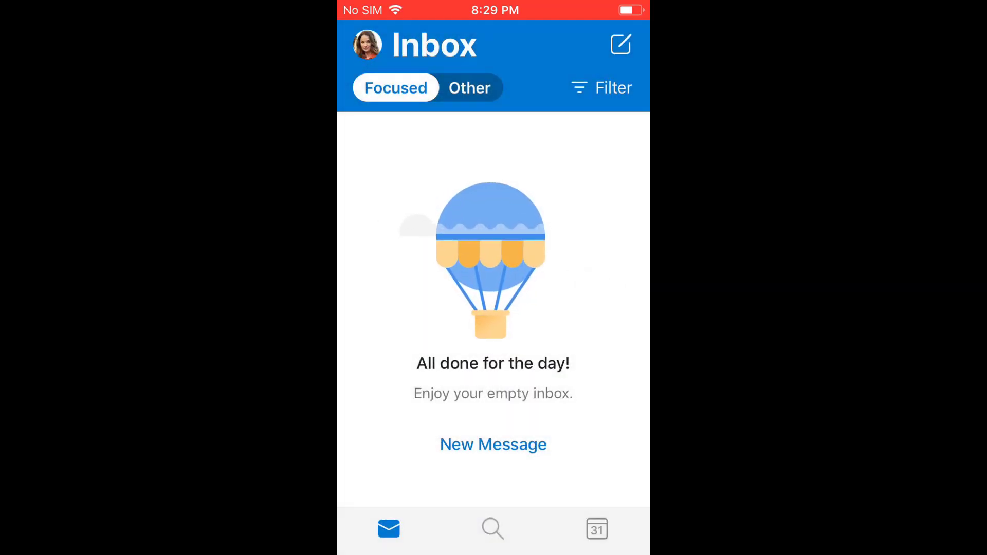
pyautogui.moveTo(494, 232); pyautogui.dragTo(494, 291)
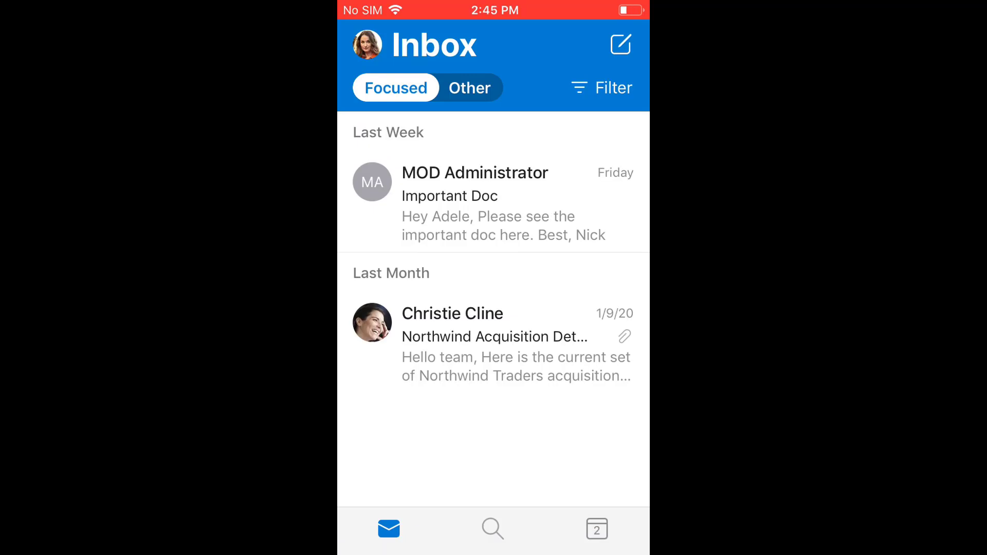
pyautogui.click(494, 202)
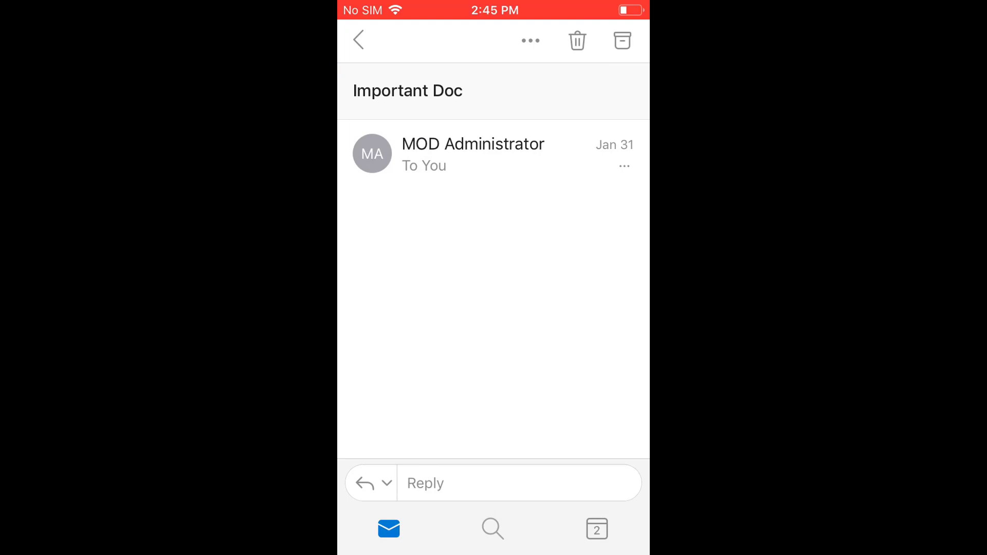
# - Copy the line 'Please see the important doc here.' and return to the home screen
pyautogui.scroll(-2, 494, 257)
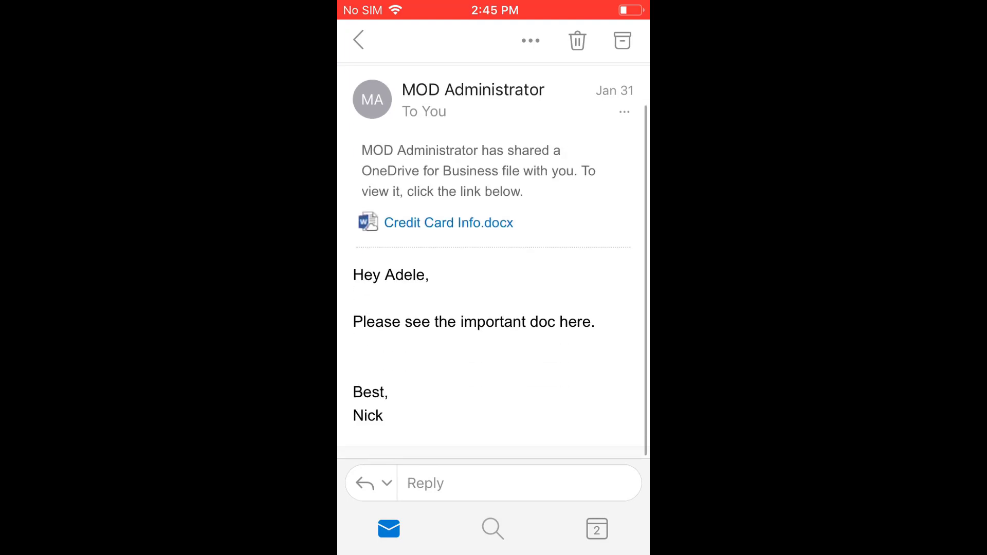
pyautogui.click(579, 325)
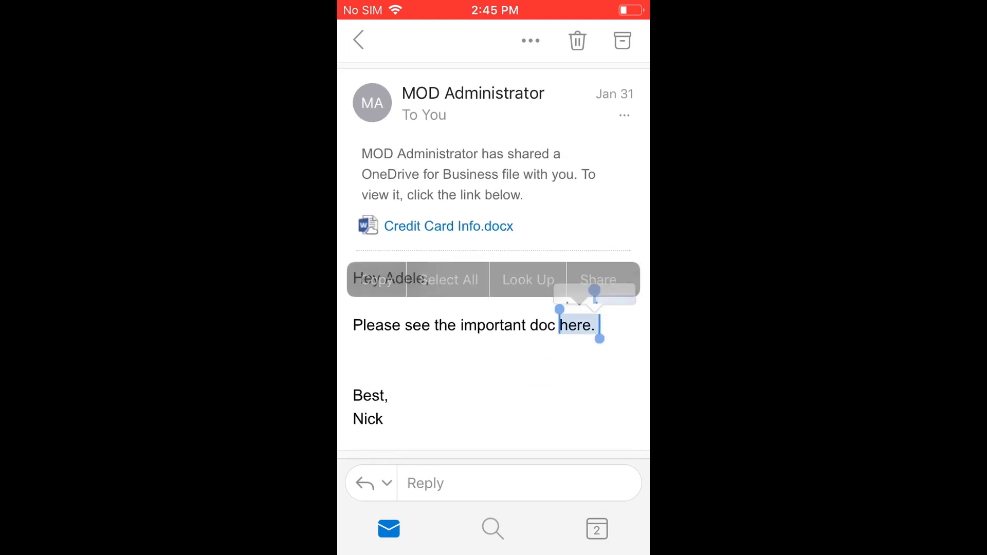
pyautogui.moveTo(558, 309); pyautogui.dragTo(354, 309)
pyautogui.click(377, 280)
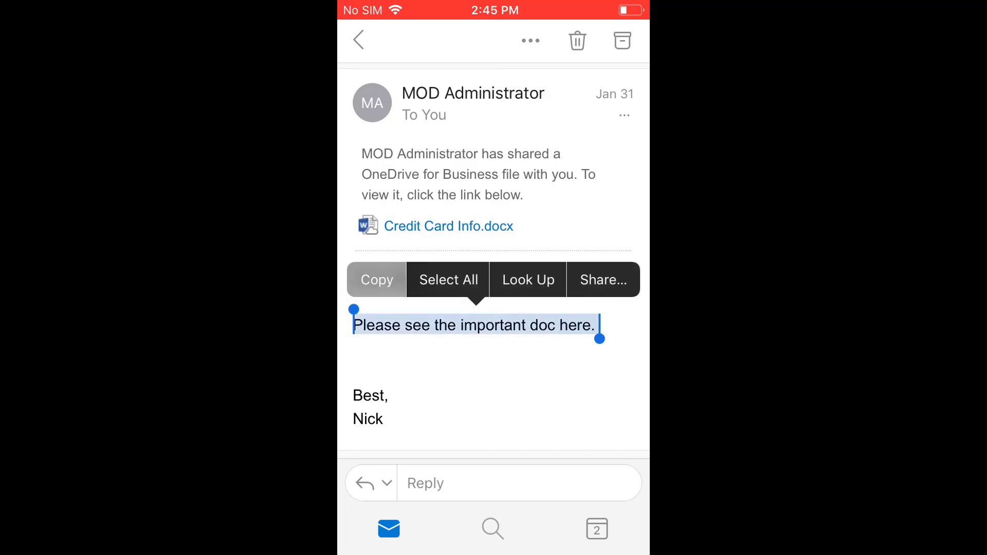
pyautogui.press('super')
pyautogui.moveTo(412, 309); pyautogui.dragTo(591, 309)
# - Paste into a new note in the Notes folder, getting 'Your organization's data cannot be pasted here.'
pyautogui.click(381, 226)
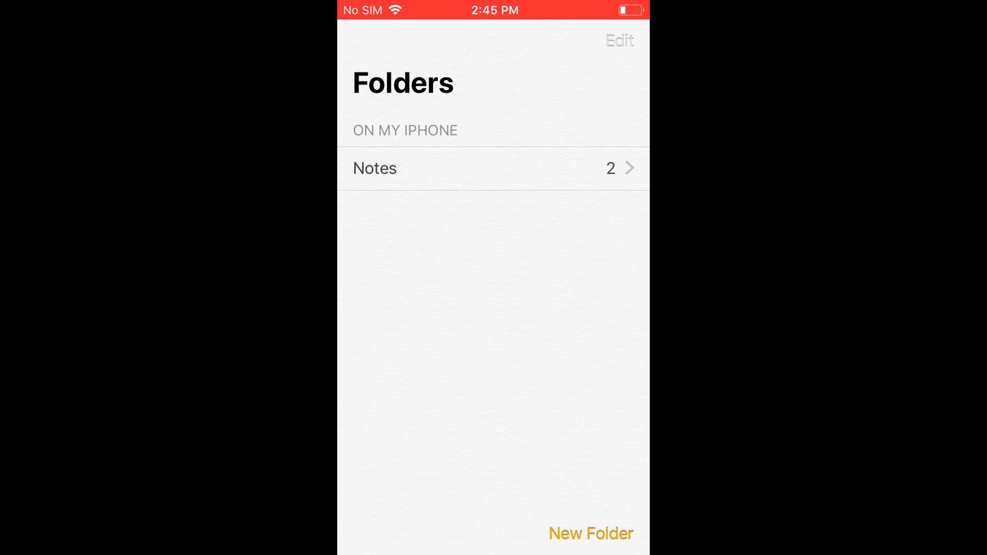
pyautogui.click(437, 168)
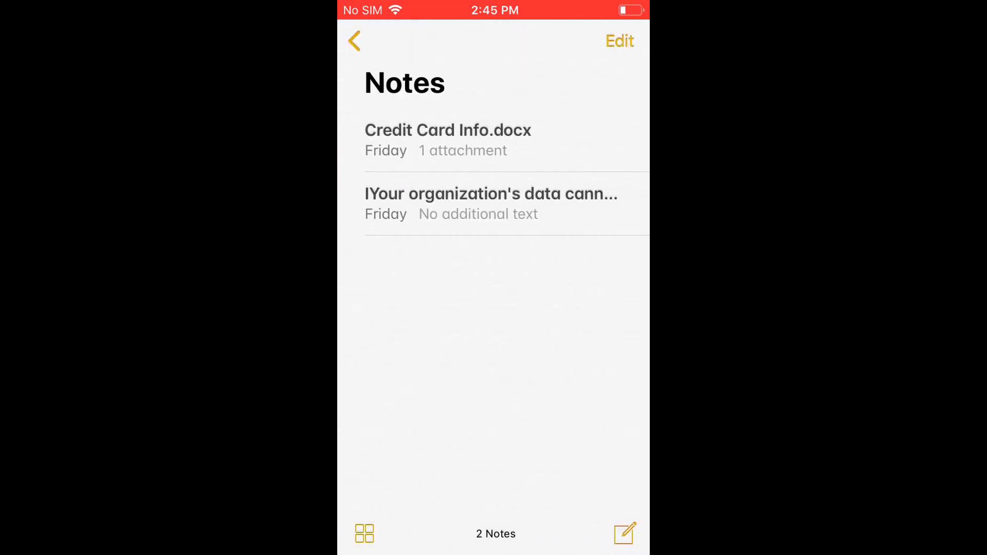
pyautogui.click(491, 203)
pyautogui.click(359, 80)
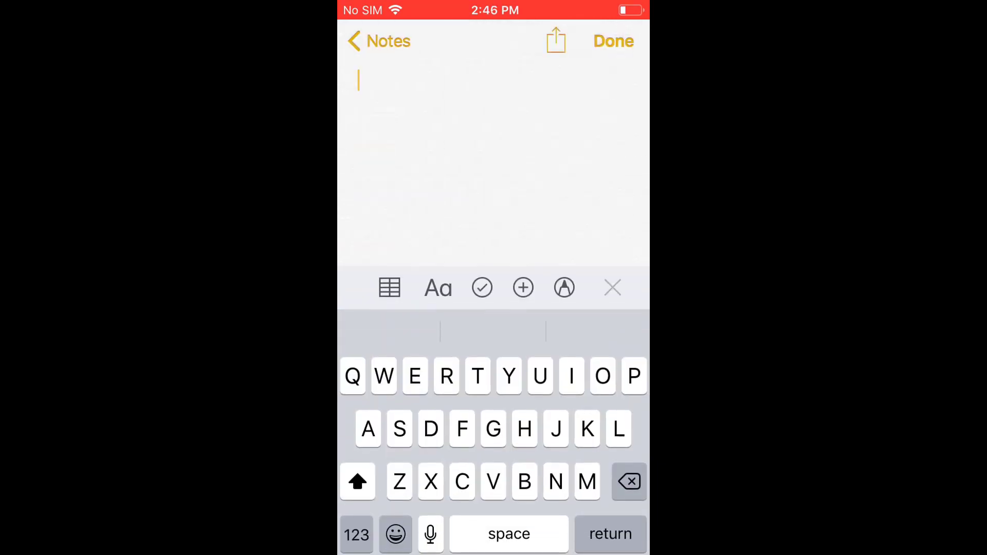
pyautogui.click(359, 80)
pyautogui.click(381, 123)
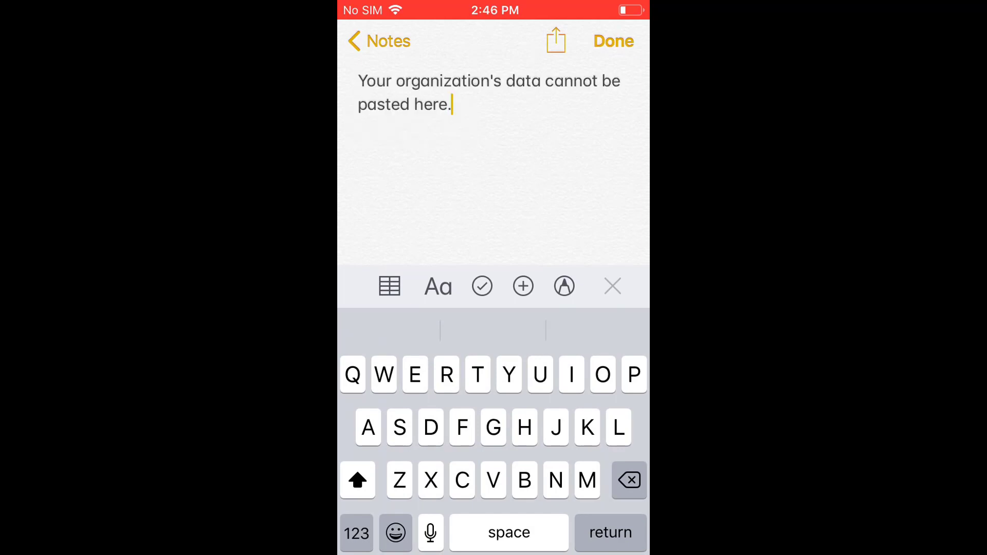
pyautogui.click(613, 40)
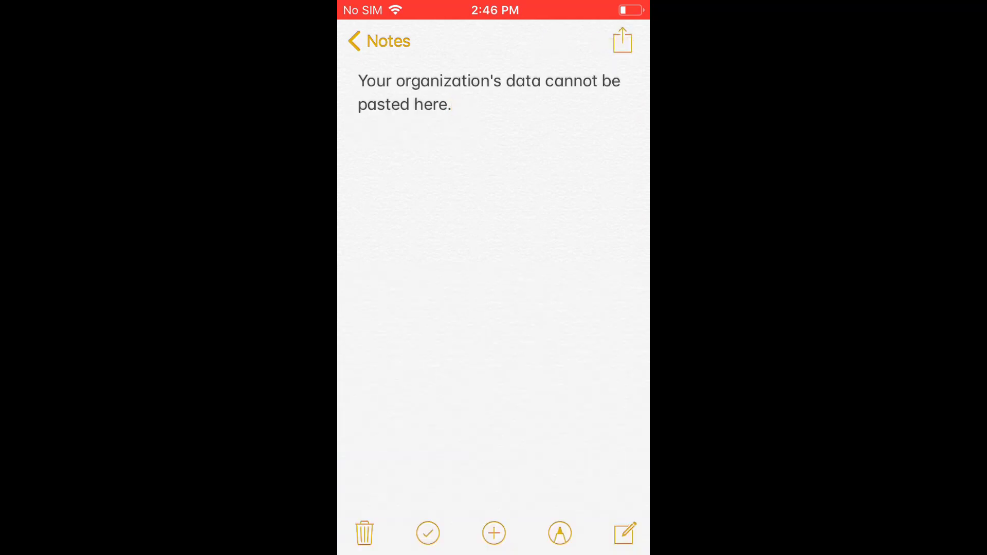
pyautogui.click(379, 41)
pyautogui.press('super')
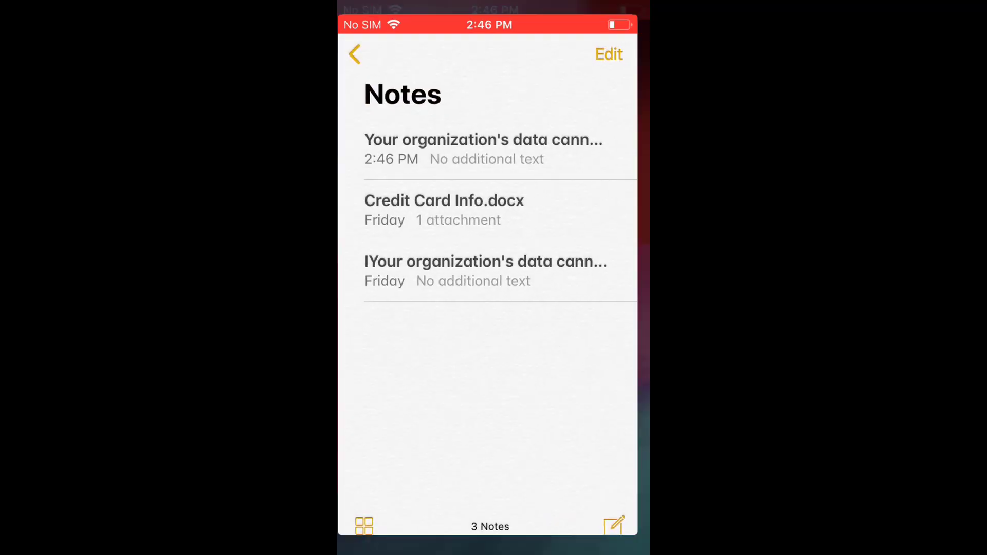
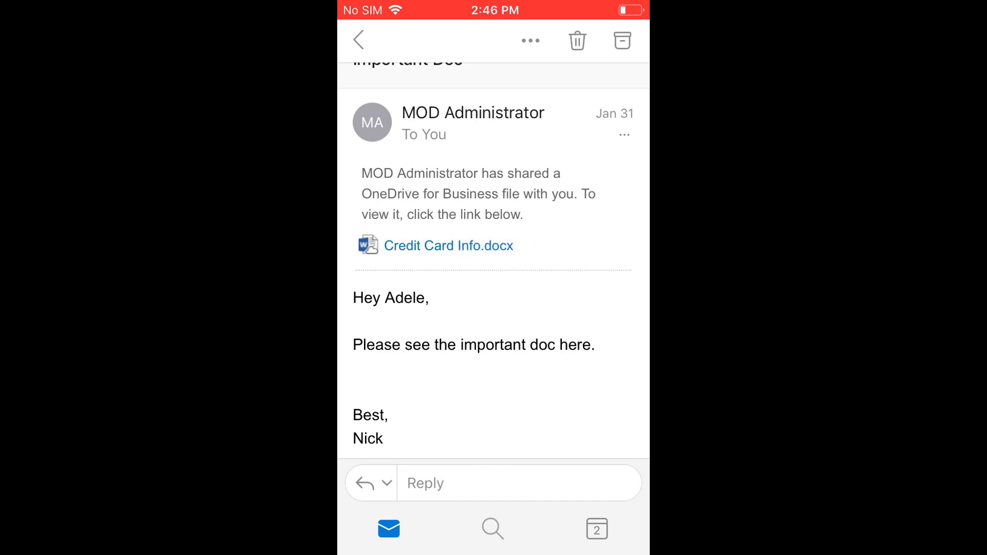
# - Preview the Credit Card Info.docx attachment from the email and open it in Word
pyautogui.click(449, 245)
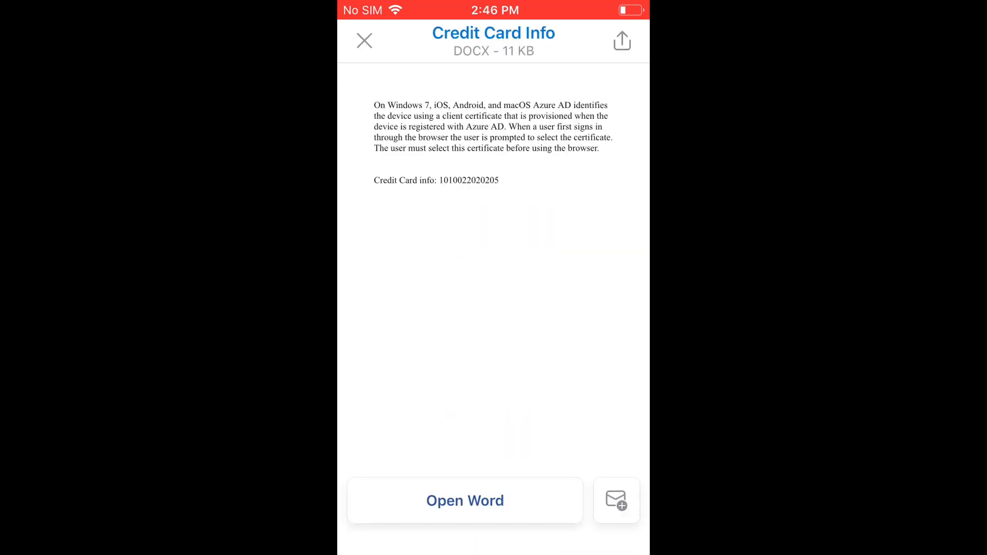
pyautogui.click(465, 501)
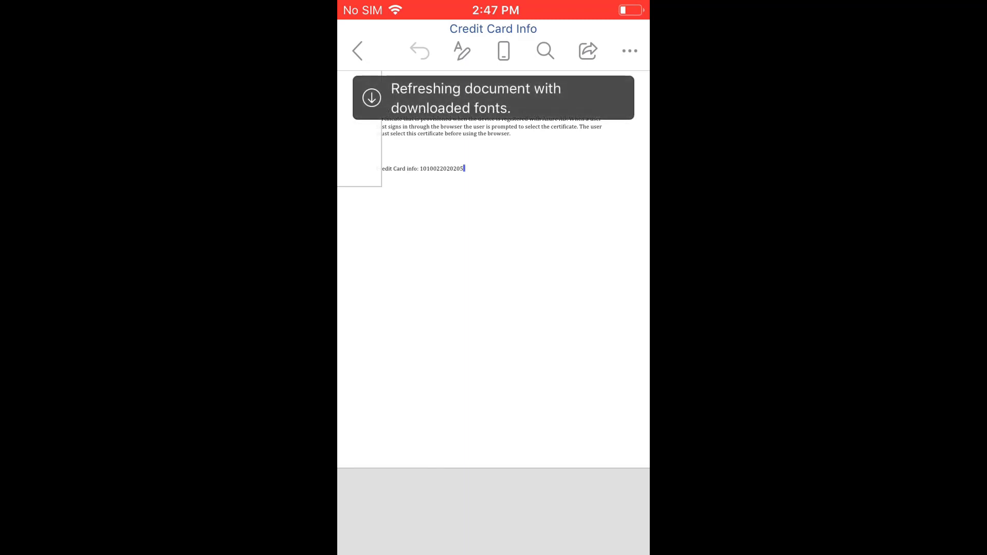
# - Try saving 'Credit Card Info copy' to On My iPhone, then dismiss the administrator's blocking alert
pyautogui.write('il')
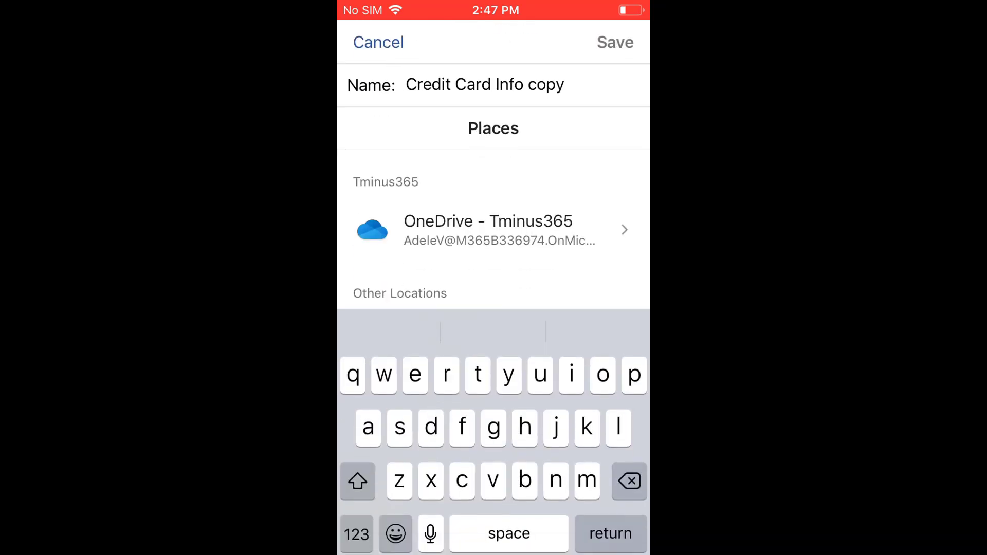
pyautogui.scroll(-5, 493, 246)
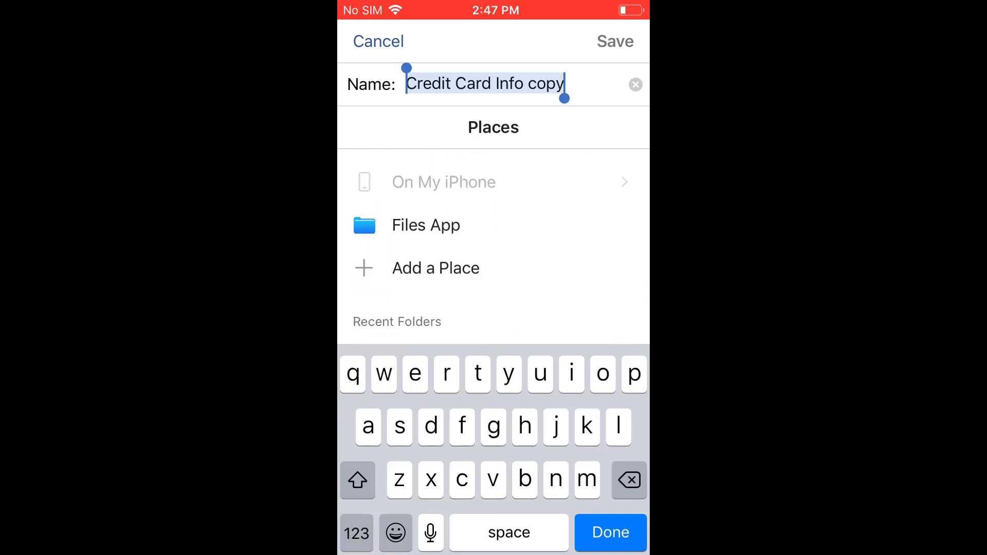
pyautogui.scroll(5, 493, 247)
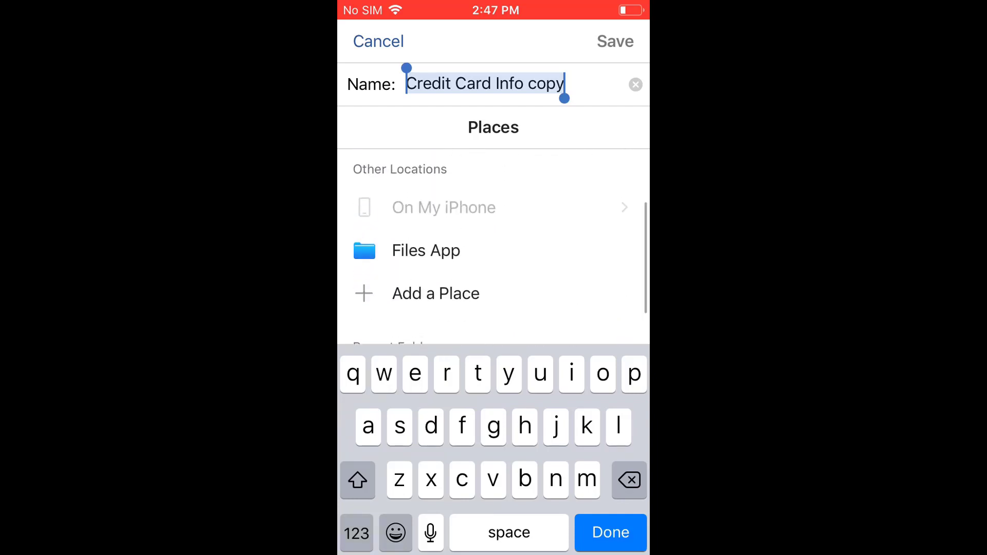
pyautogui.scroll(-4, 493, 247)
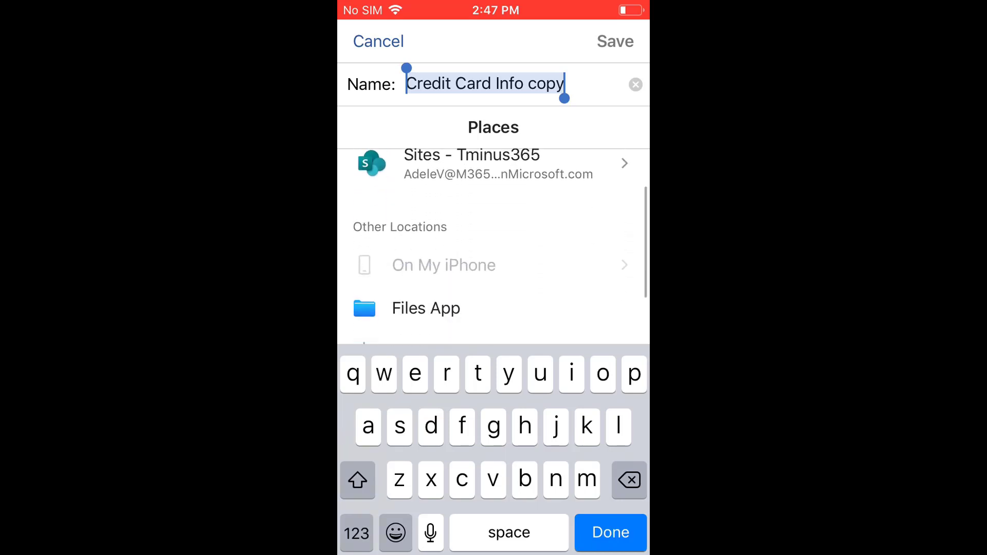
pyautogui.click(441, 238)
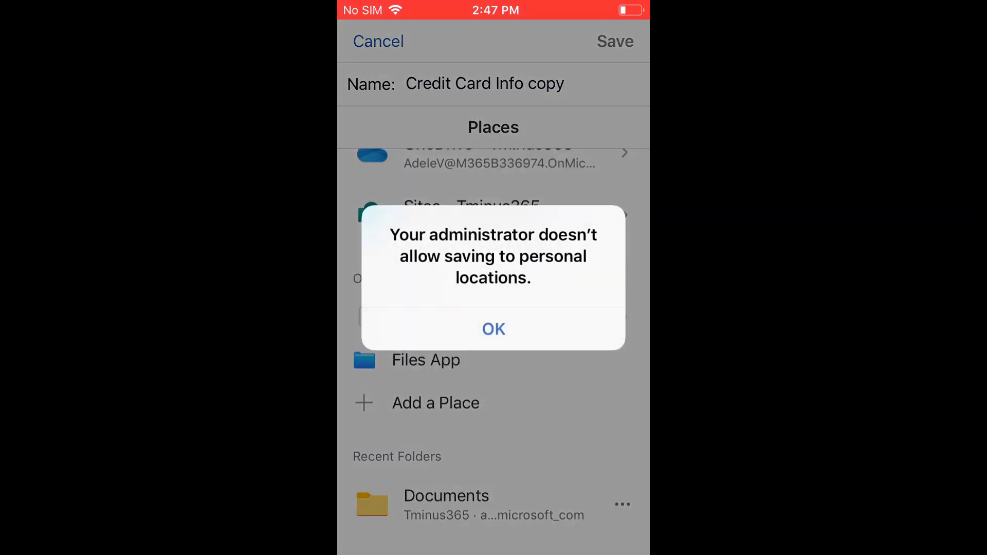
pyautogui.click(493, 329)
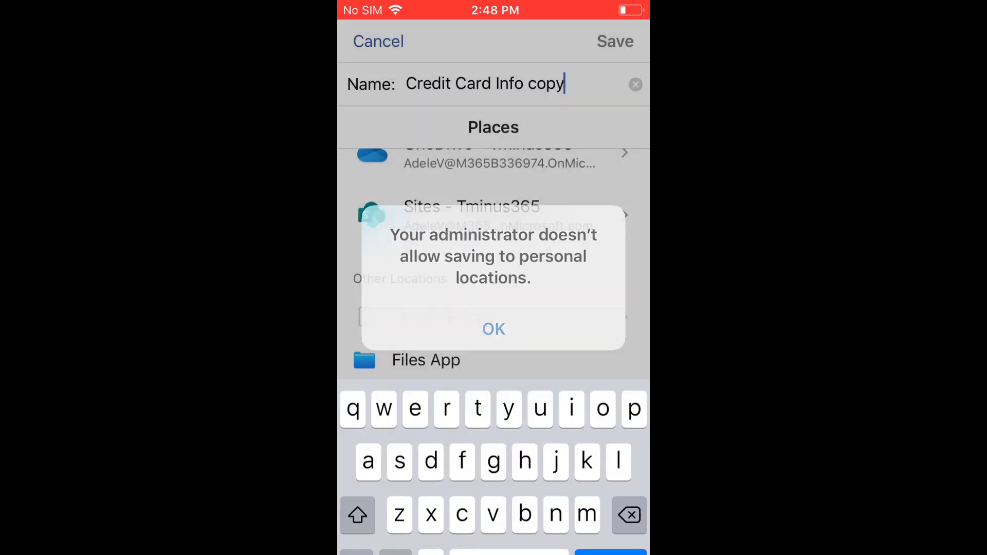